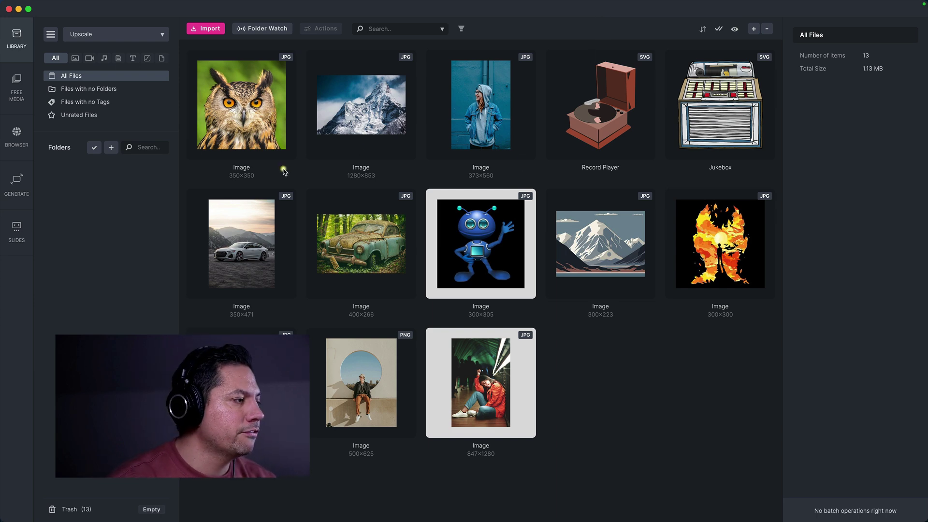
Select the owl image to show its 350×350 JPG, 38.93 KB details.
left_click(251, 132)
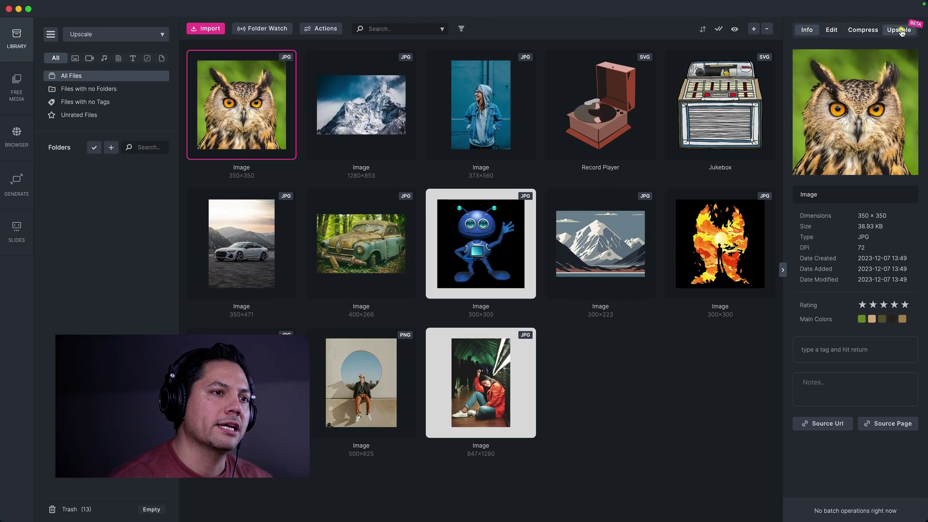
Set the owl's upscale output to WEBP at quality 100, keeping Generic Photo at 4x.
left_click(884, 48)
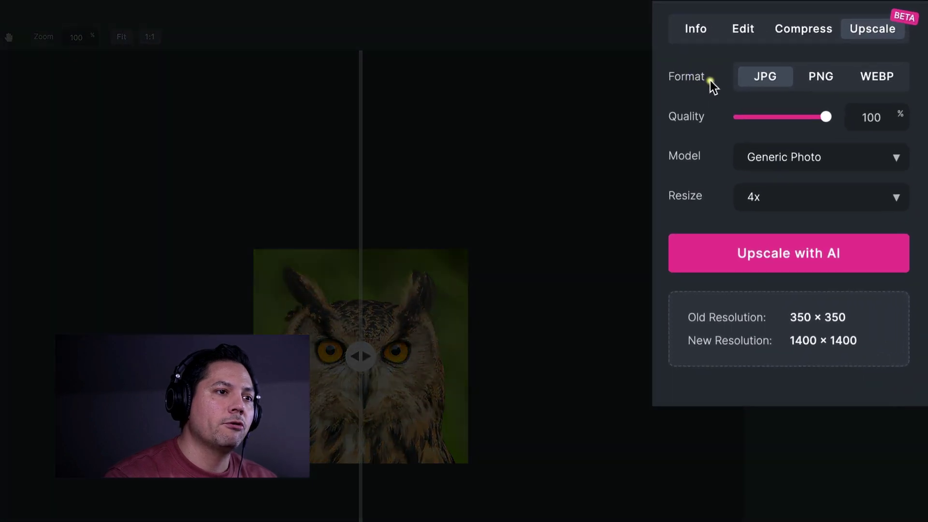
left_click(810, 82)
left_click(884, 82)
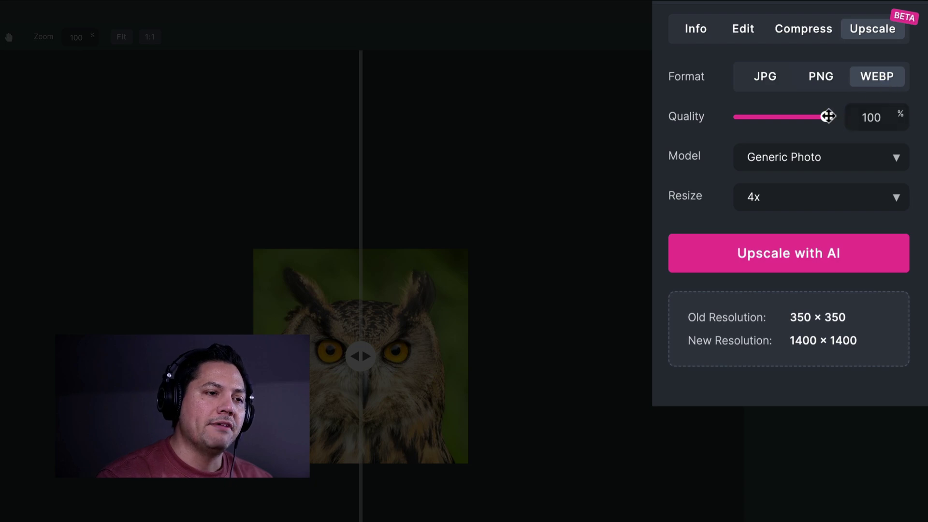
mouse_move(827, 116)
left_mouse_down()
mouse_move(782, 117)
mouse_move(828, 117)
left_mouse_up()
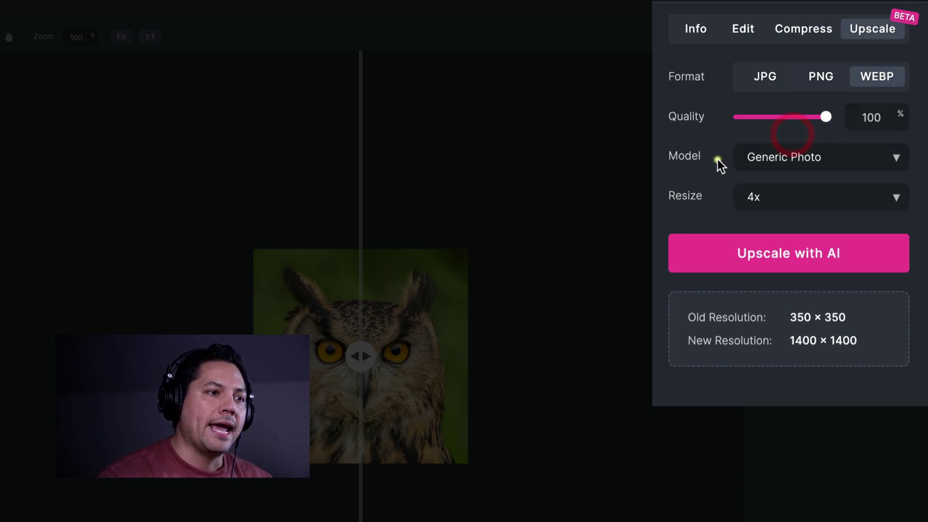
left_click(764, 154)
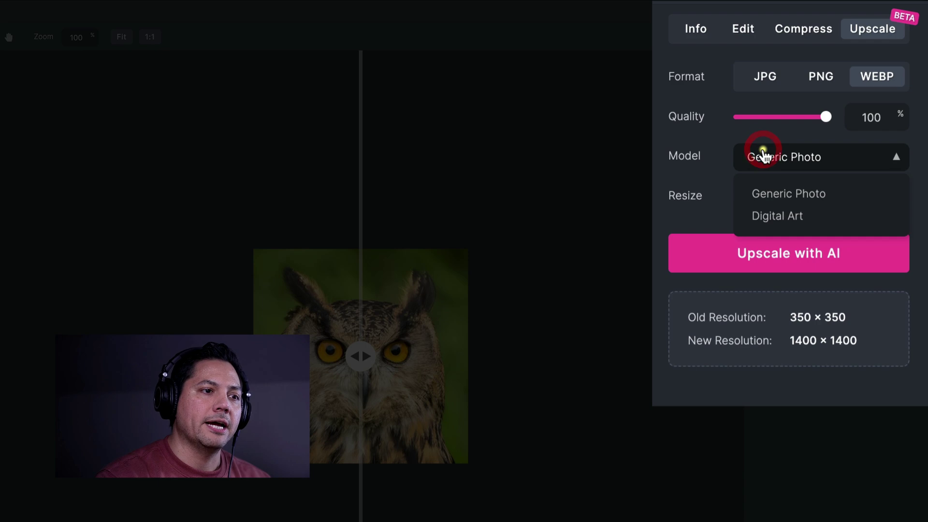
left_click(717, 154)
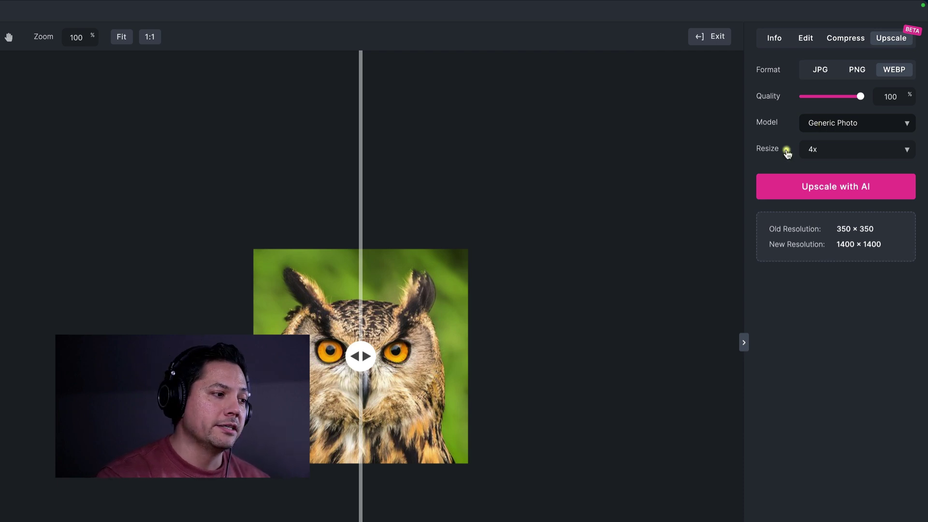
Choose the Digital Art model, leaving the resize at 4x for 1400×1400 output.
left_click(835, 128)
left_click(830, 160)
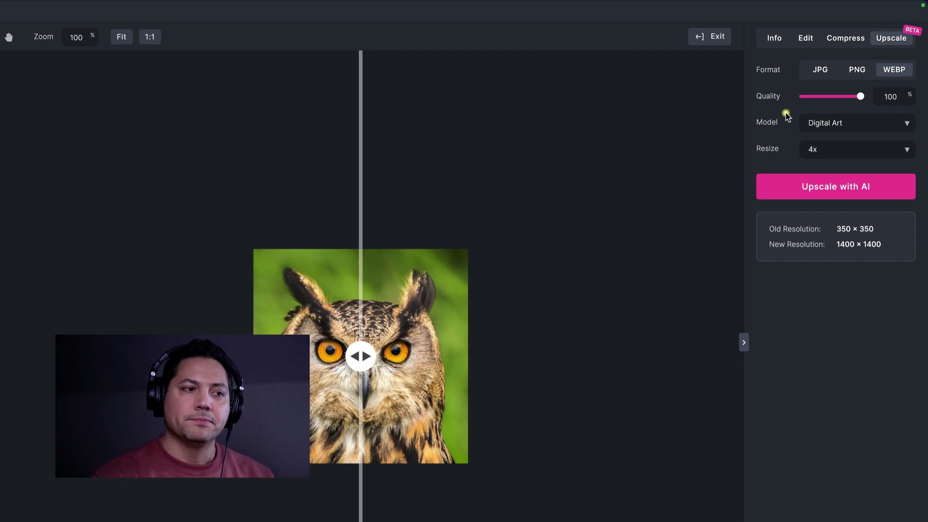
left_click(815, 150)
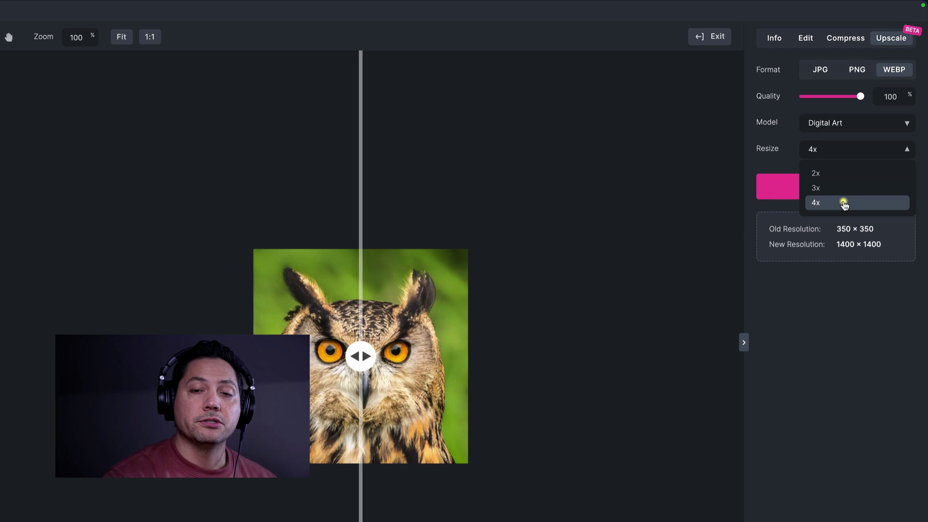
left_click(810, 149)
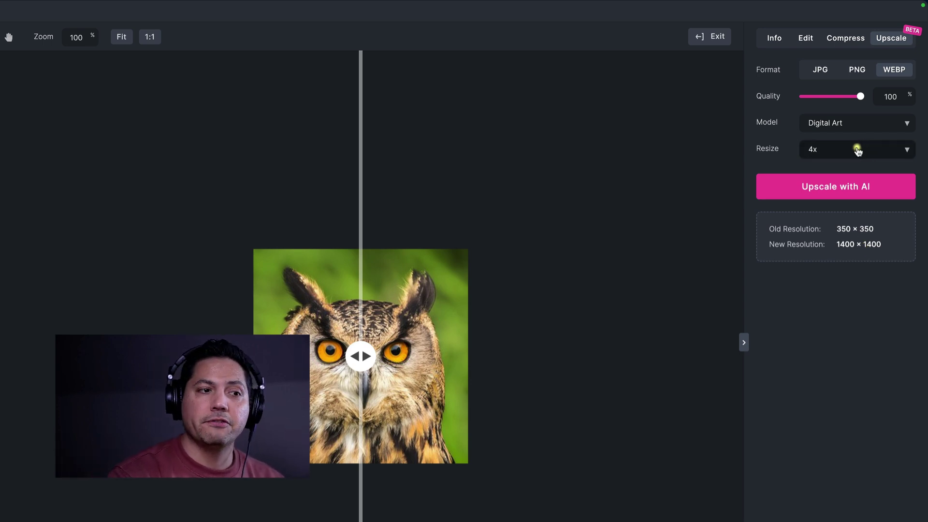
Switch back to Generic Photo with PNG output and download the pre-trained AI models.
left_click(826, 122)
left_click(828, 147)
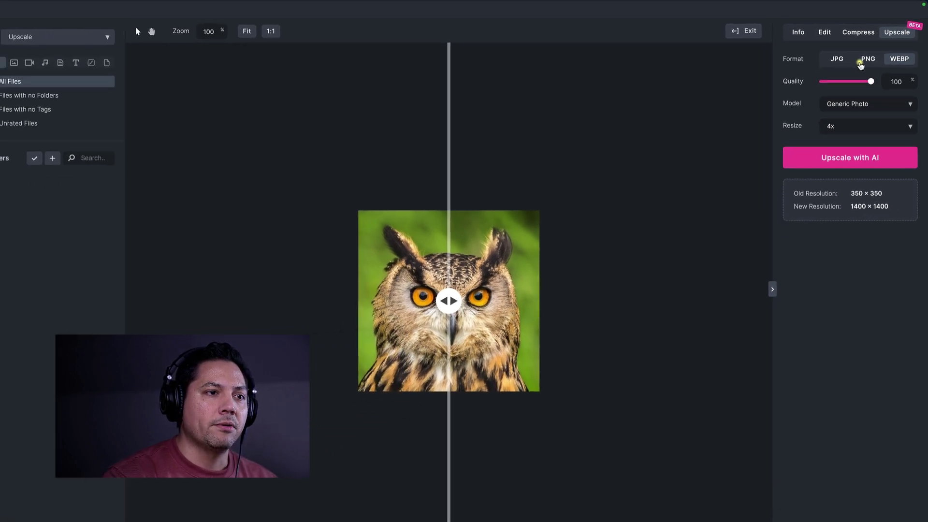
left_click(851, 72)
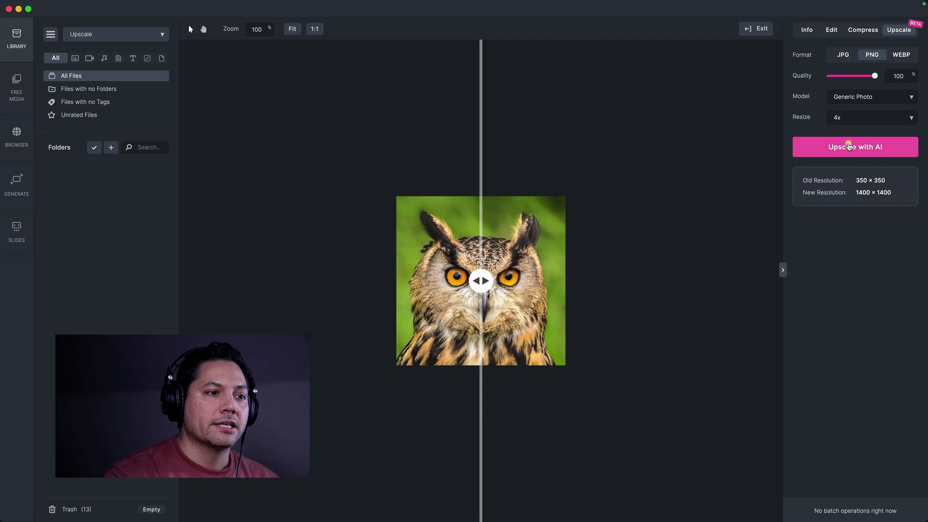
left_click(848, 145)
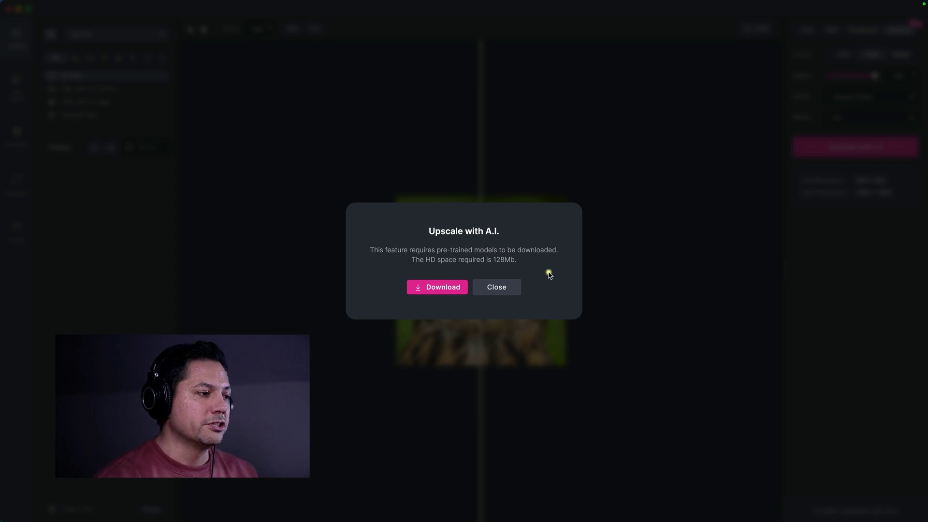
left_click(437, 287)
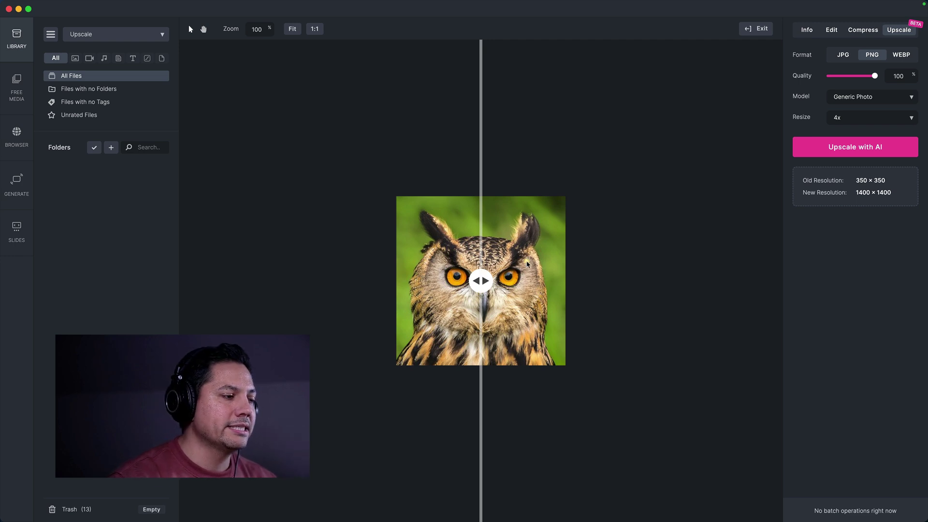
Run the AI upscale on the owl and compare before and after with the split slider.
scroll(527, 266, "up", 5)
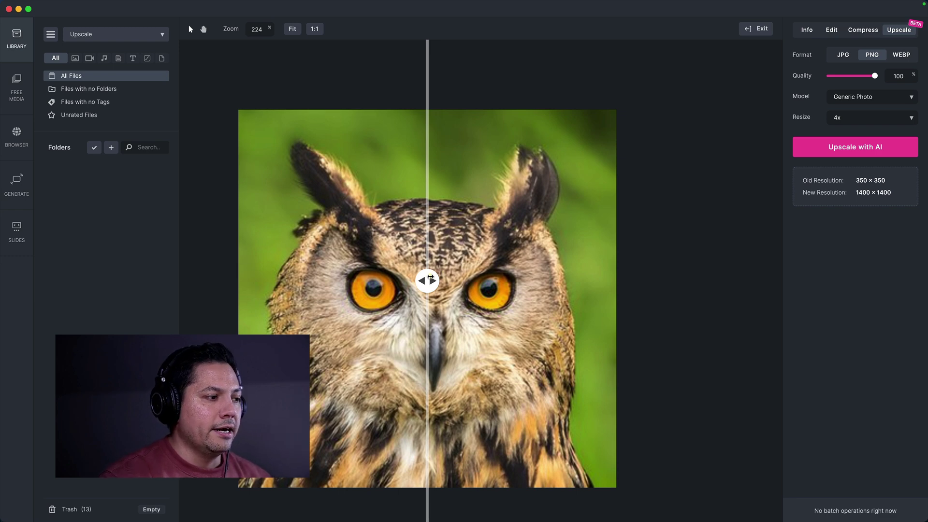
left_click_drag(430, 277, 535, 270)
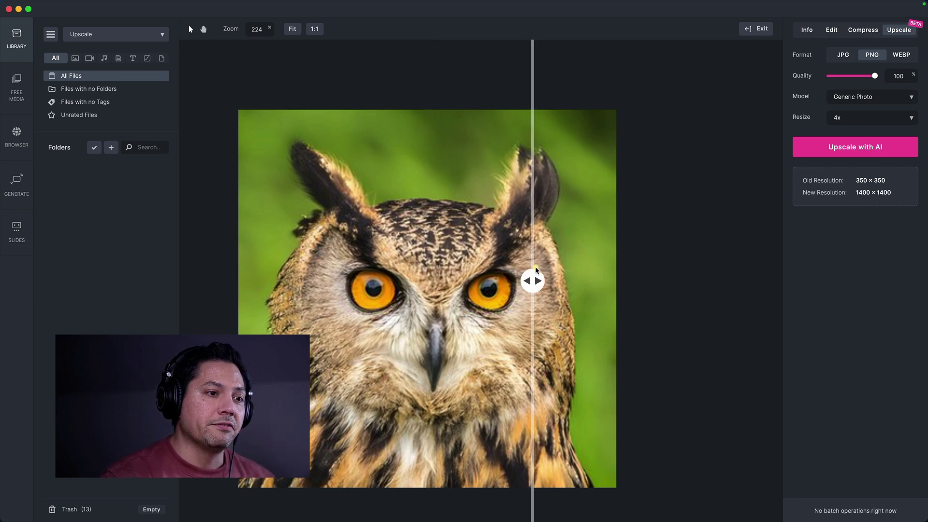
left_click_drag(535, 270, 453, 280)
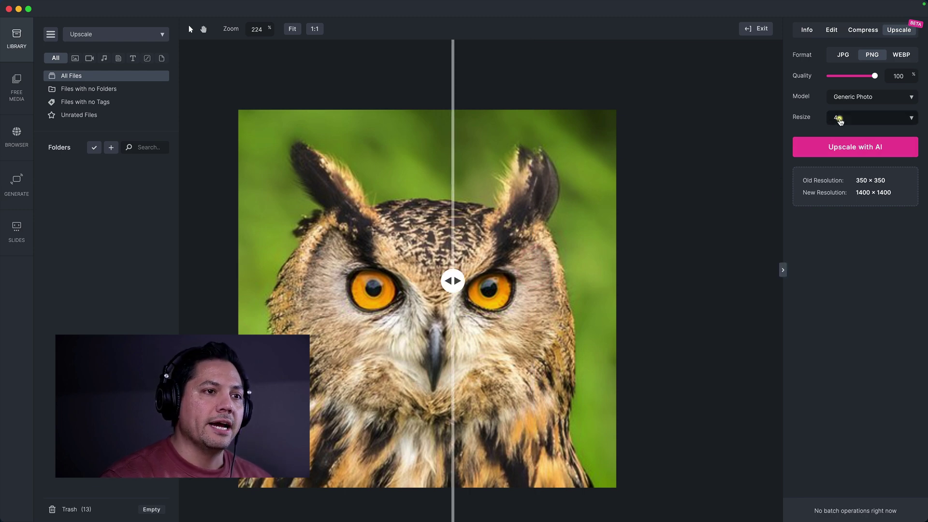
left_click(854, 148)
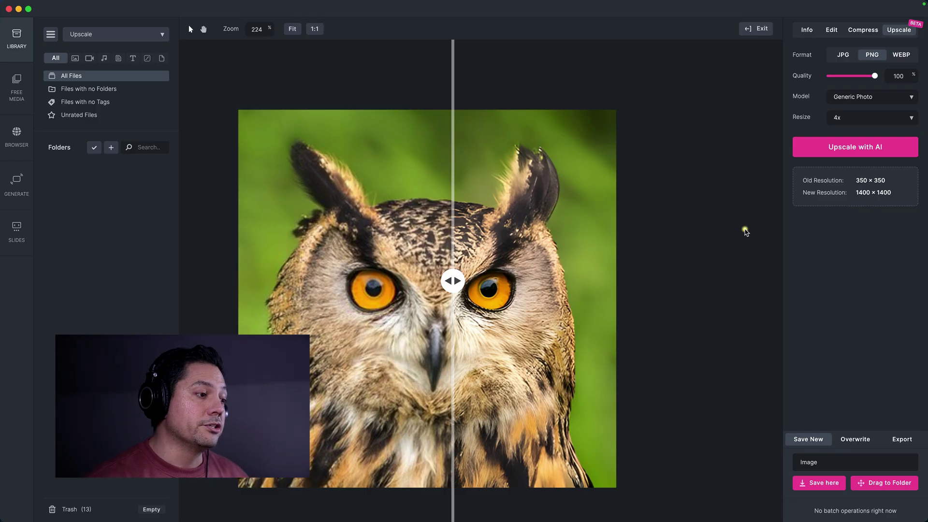
left_click_drag(456, 281, 484, 284)
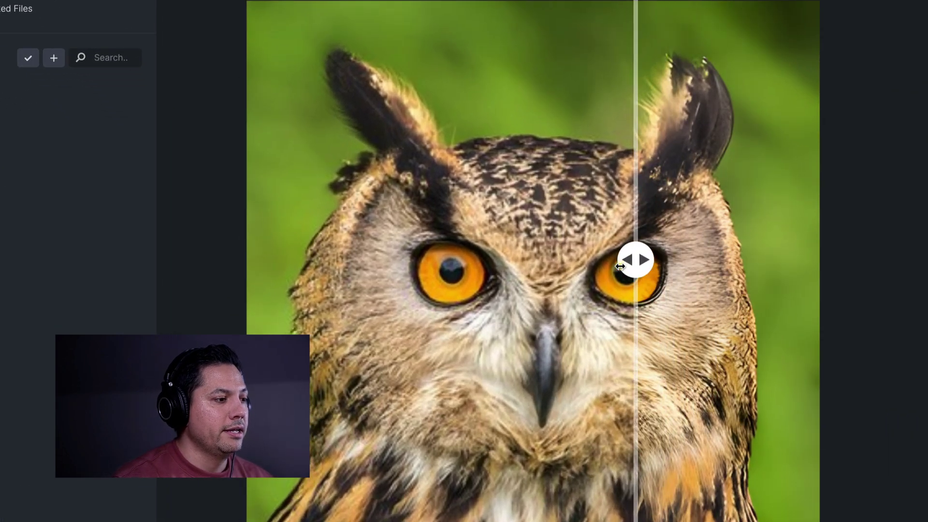
left_click_drag(619, 266, 298, 291)
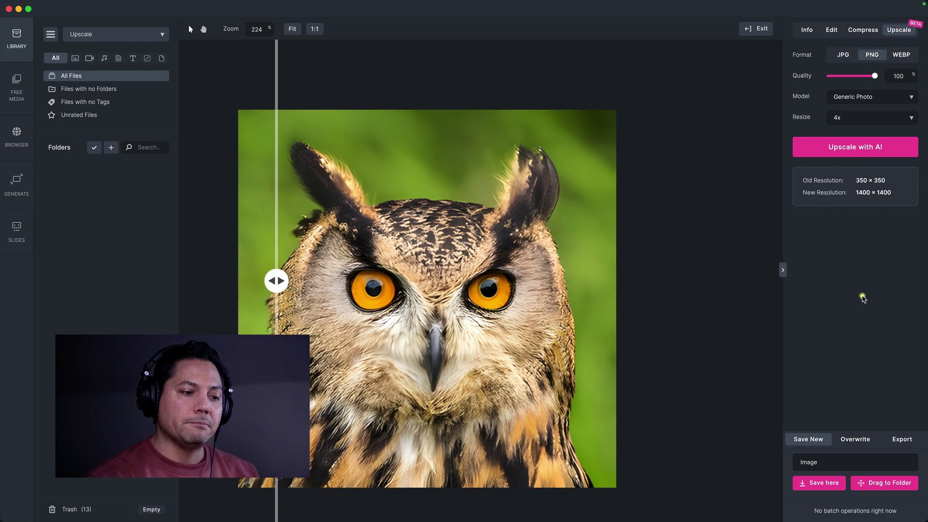
Overwrite the original owl with its 1400×1400 upscaled version.
left_click(855, 439)
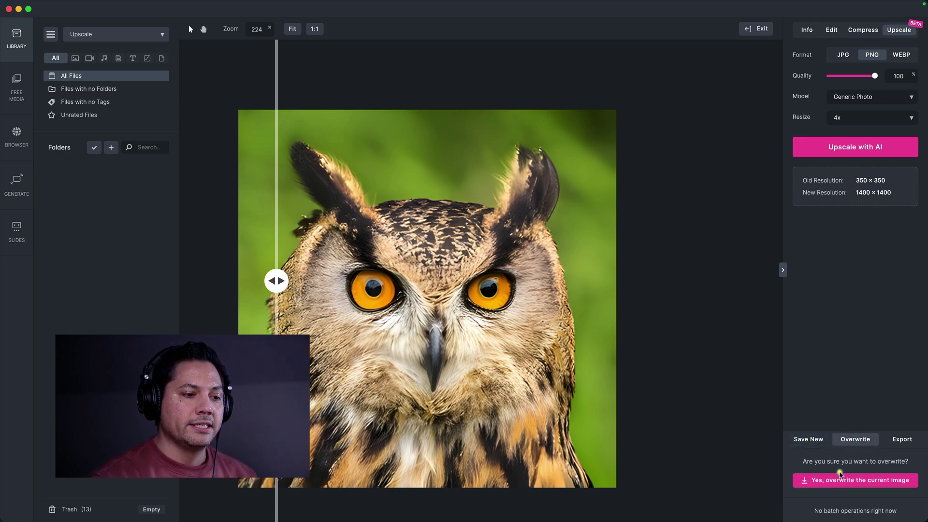
left_click(843, 481)
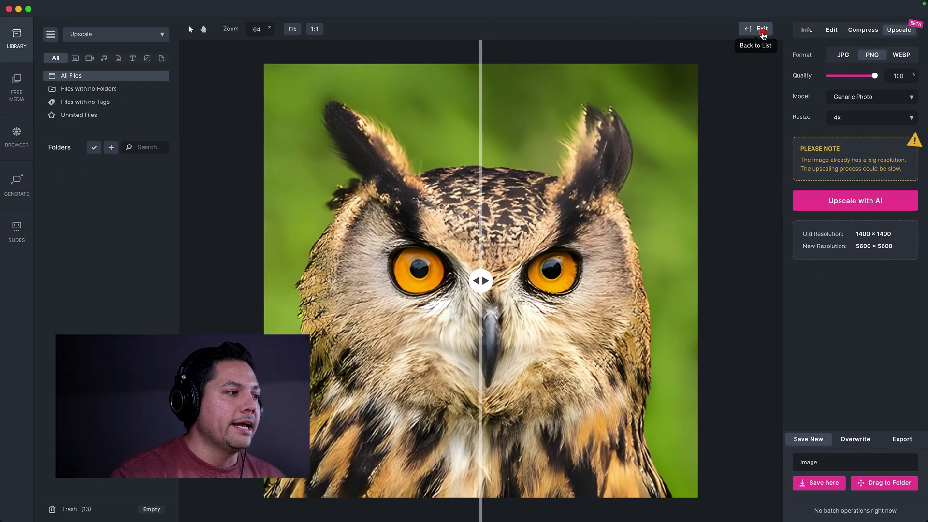
Return to the library and select the car photo.
left_click(704, 32)
left_click(563, 506)
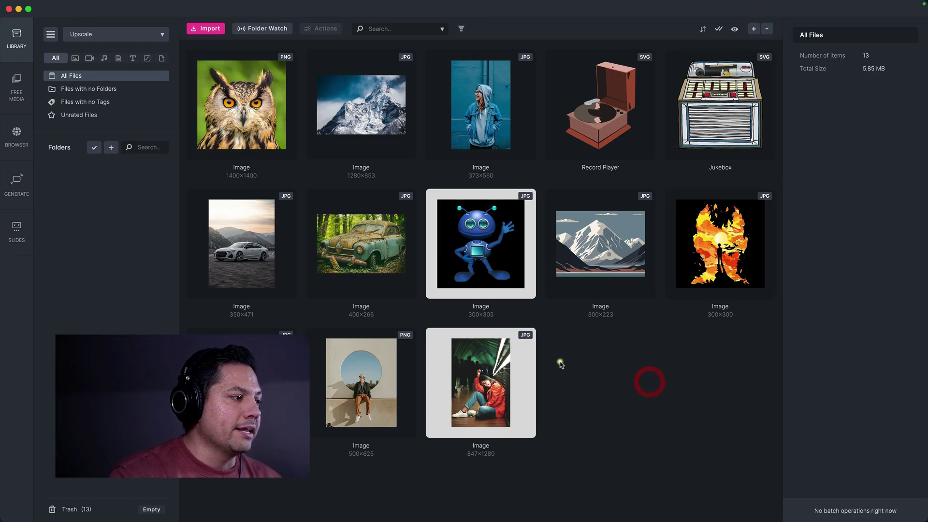
left_click(255, 245)
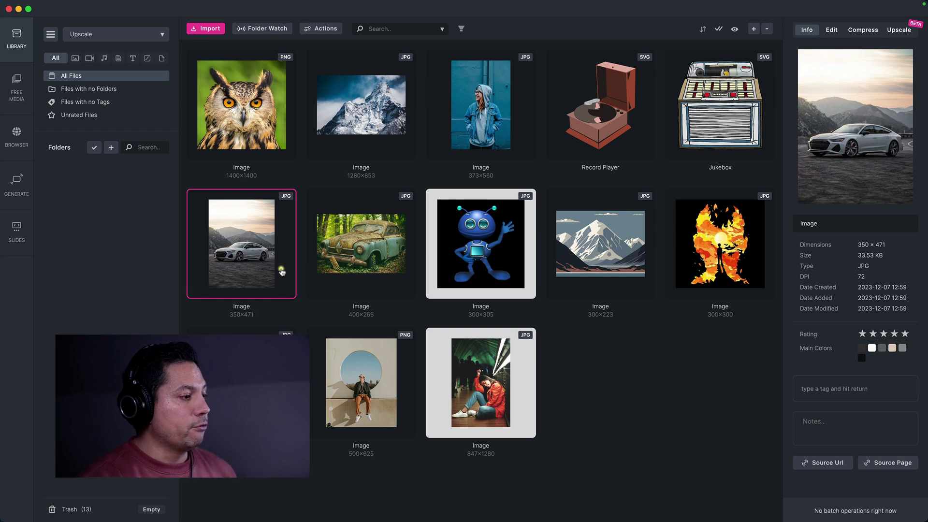
Set the car's 4x upscale to PNG output for a 1400×1884 result.
left_click(899, 29)
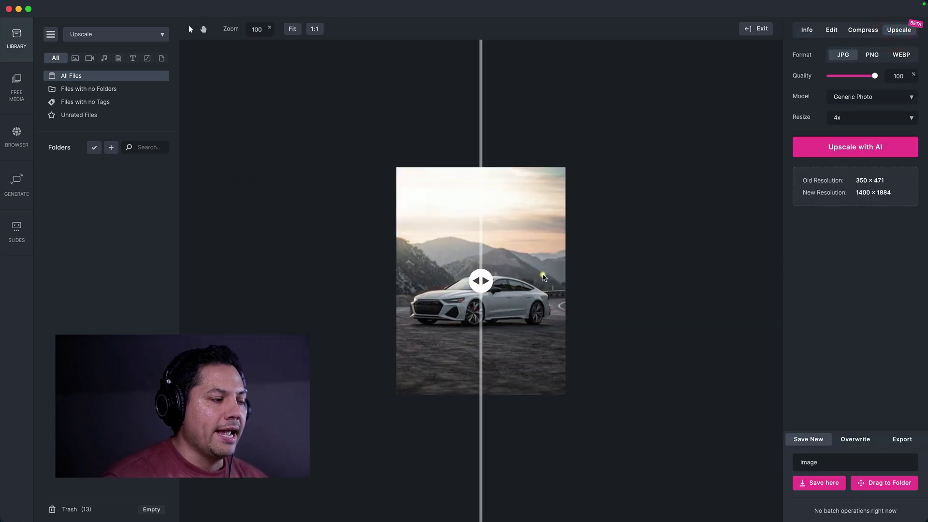
scroll(544, 276, "up", 5)
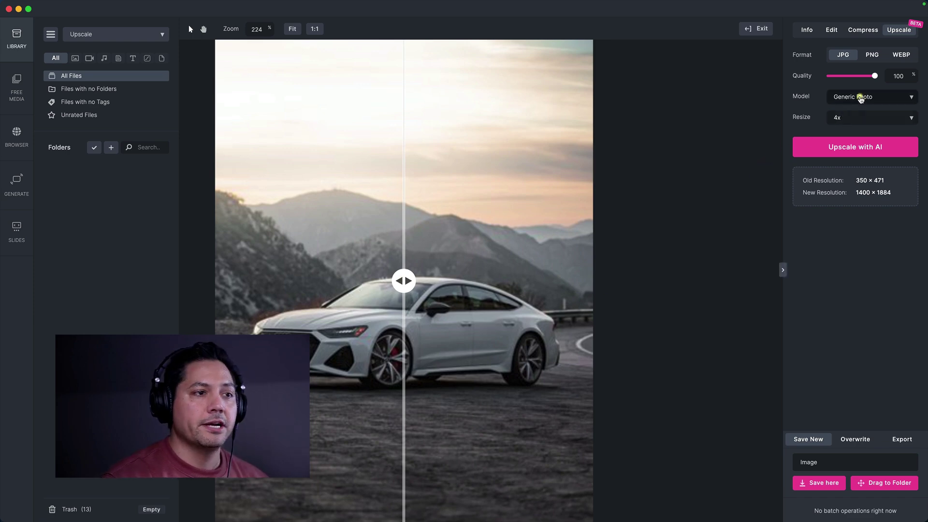
left_click(871, 55)
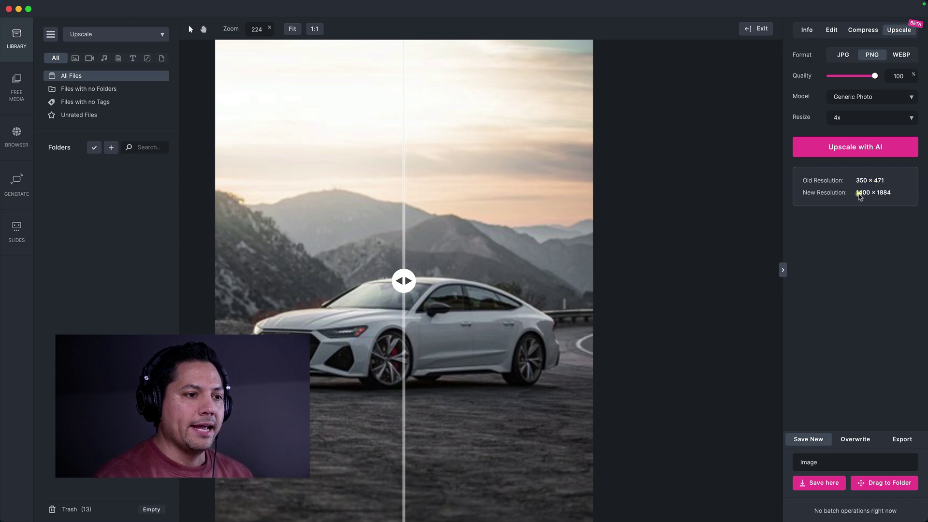
Upscale the car to 1400×1884, compare it with the original, then fit it in view.
left_click(856, 145)
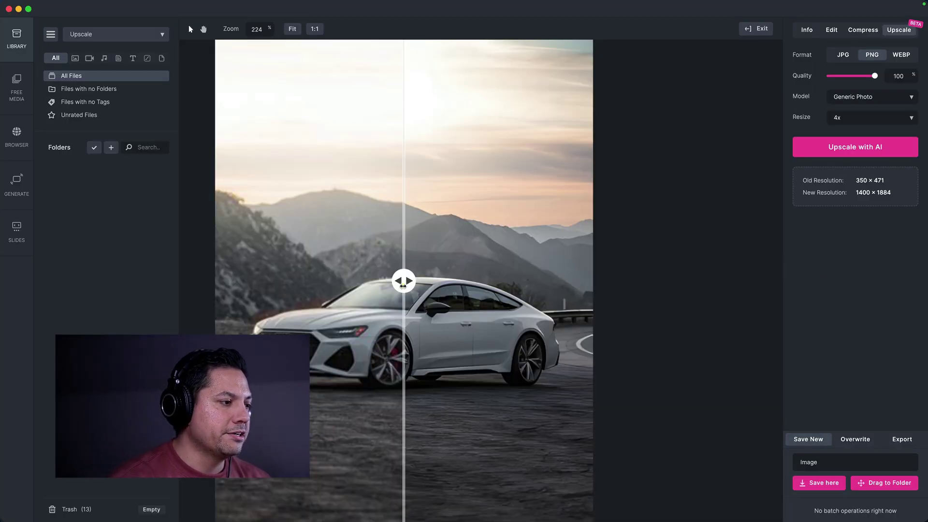
left_click_drag(404, 286, 188, 300)
scroll(483, 314, "up", 5)
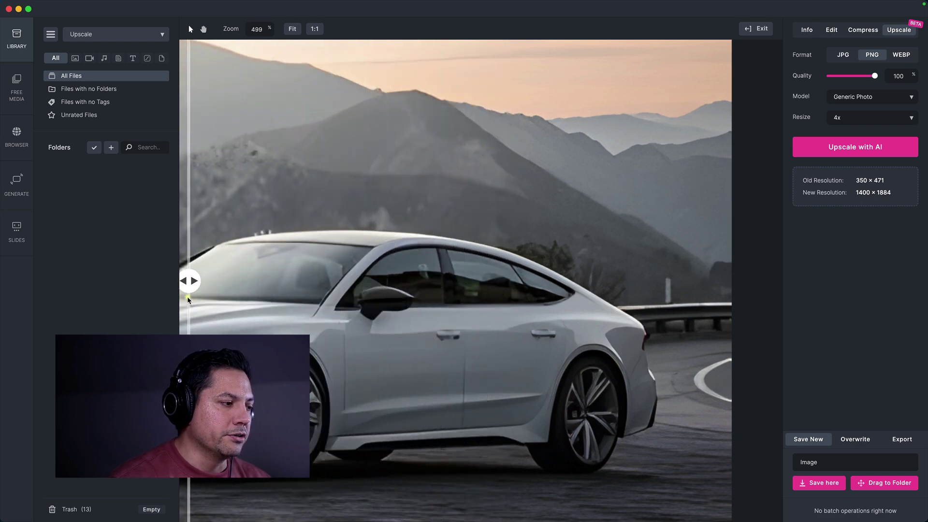
left_click(299, 38)
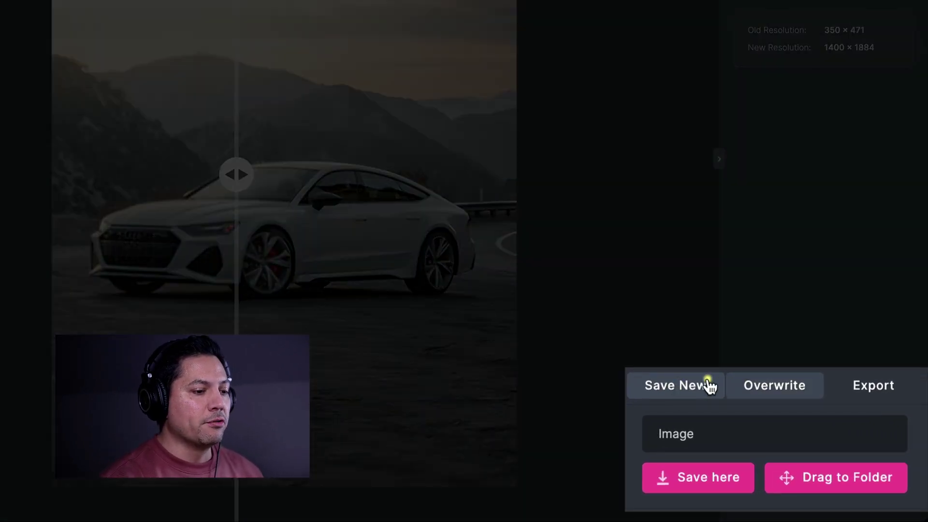
Save the upscaled car as a new file 'Car Upscale' and exit to the library.
double_click(699, 437)
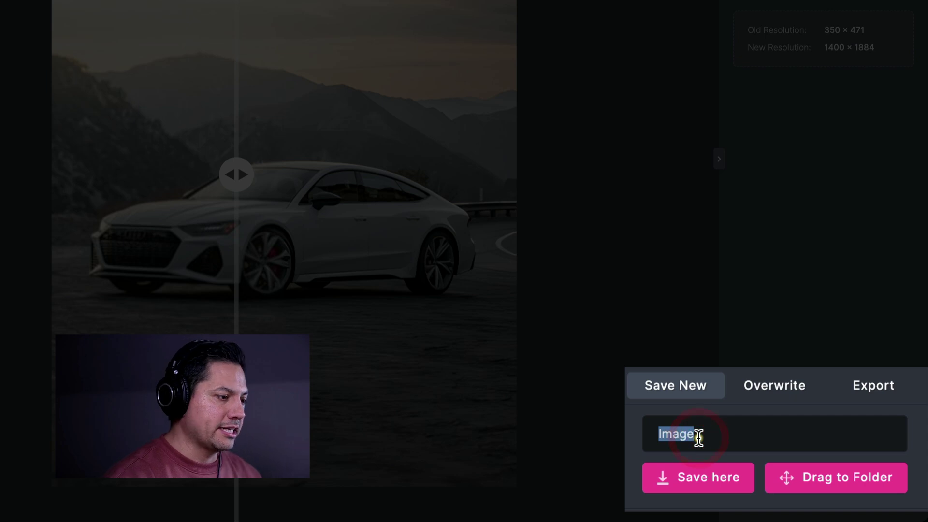
type("Car")
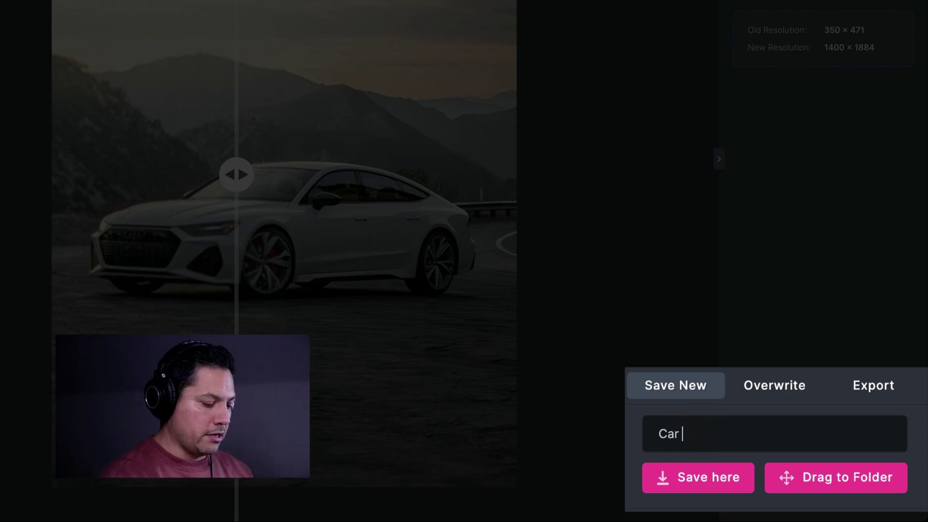
type(" Upscale")
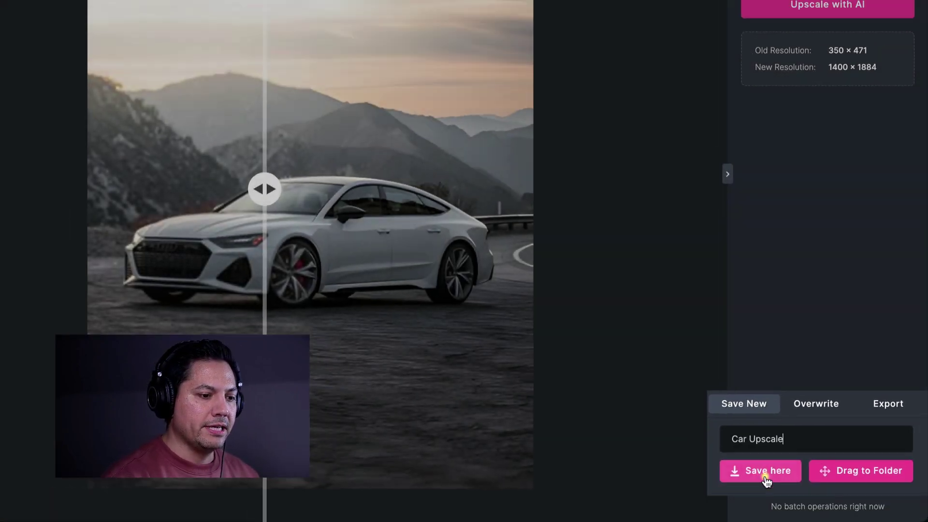
left_click(765, 478)
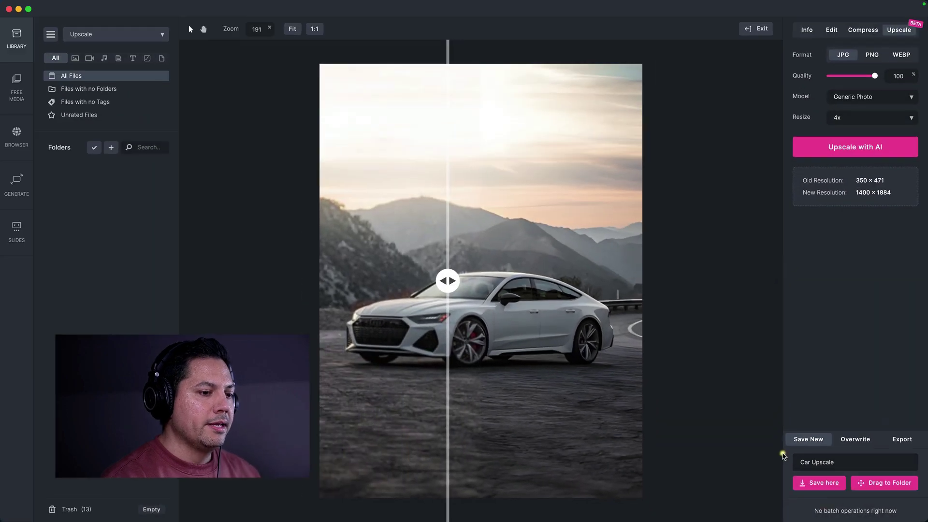
left_click(754, 30)
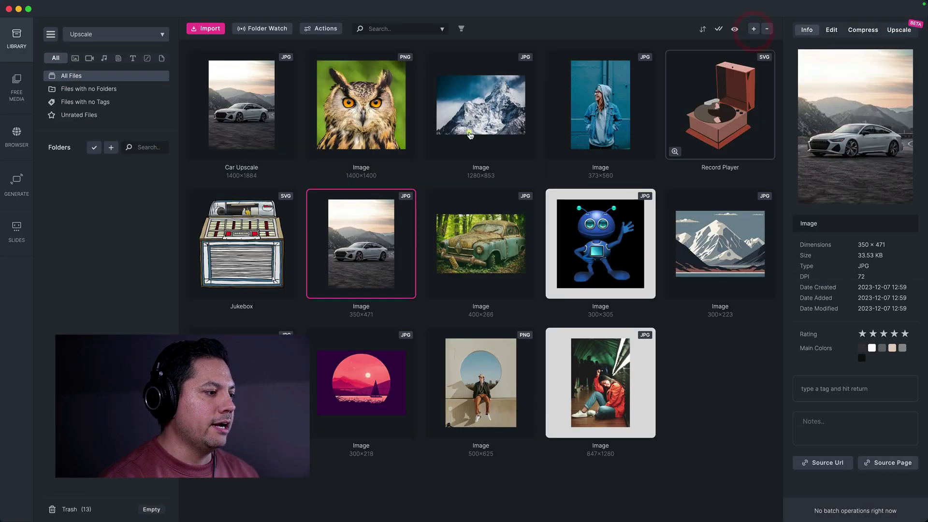
Check the 1400×1884 Car Upscale file's info, then open the 373×560 portrait in the editor.
left_click(251, 103)
left_click(358, 265)
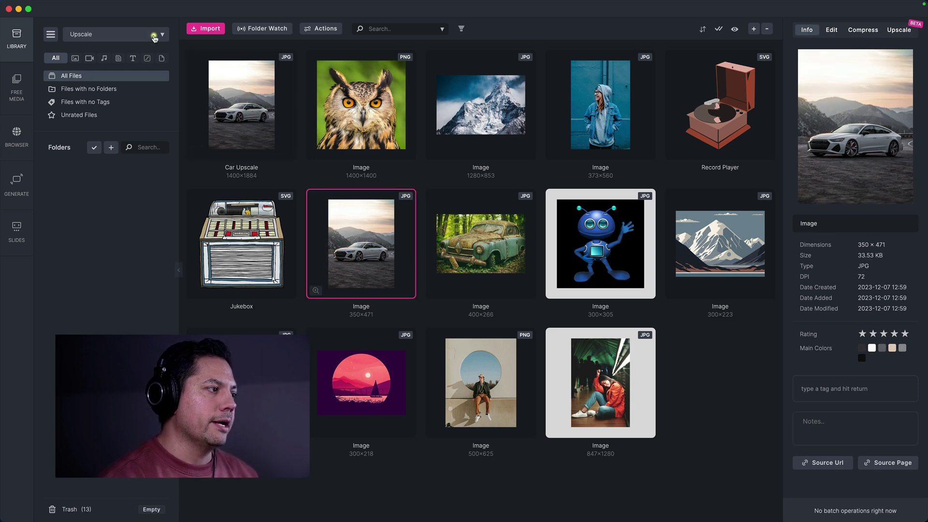
left_click(235, 107)
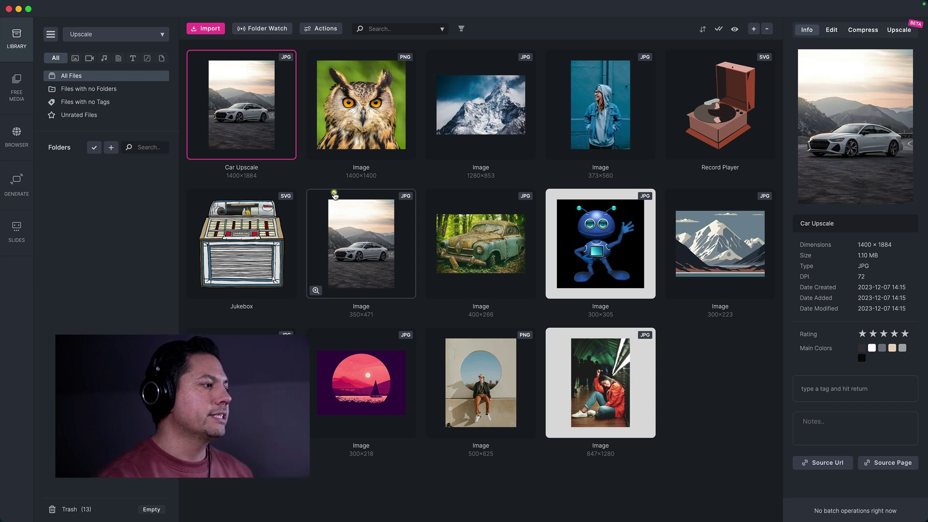
left_click(266, 116)
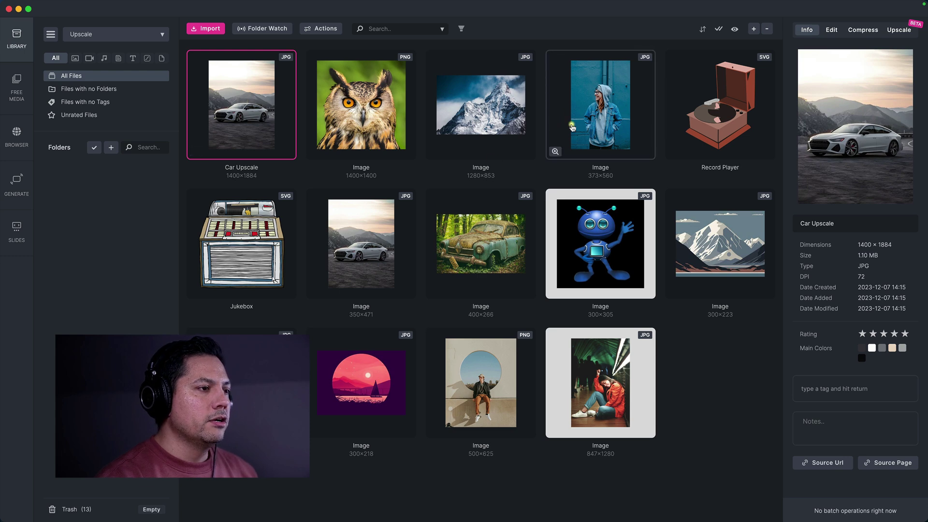
double_click(602, 117)
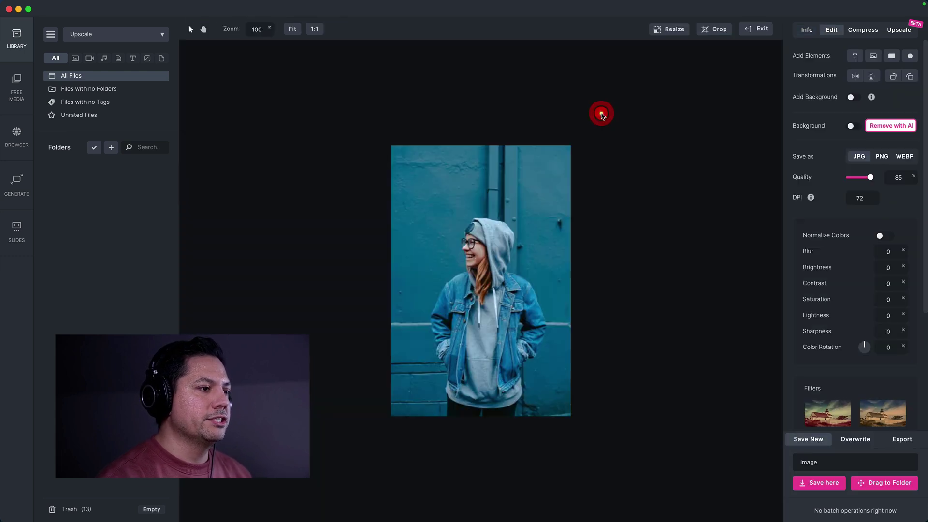
Set the portrait's upscale output format to PNG.
left_click(898, 30)
scroll(531, 274, "up", 4)
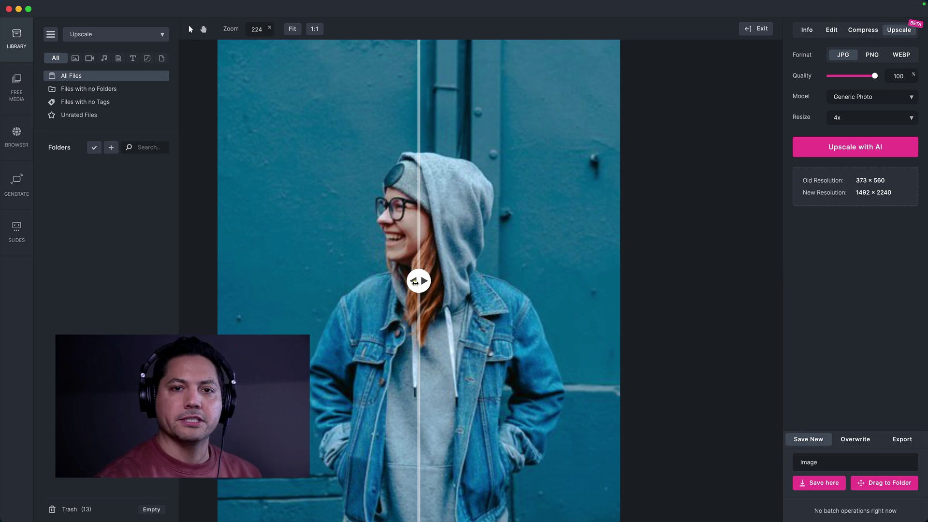
left_click(866, 57)
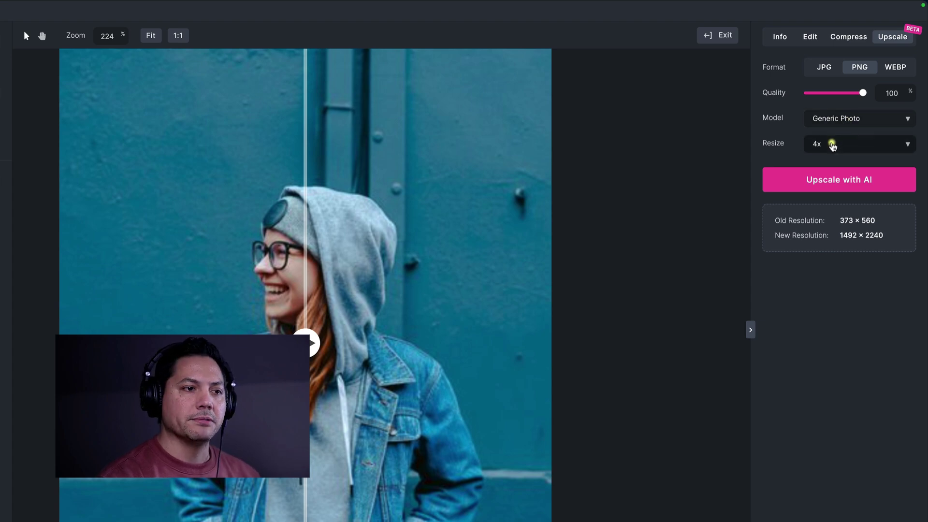
Run the 4x AI upscale to 1492 × 2240, compare it with the slider, and fit the portrait in view.
left_click(833, 178)
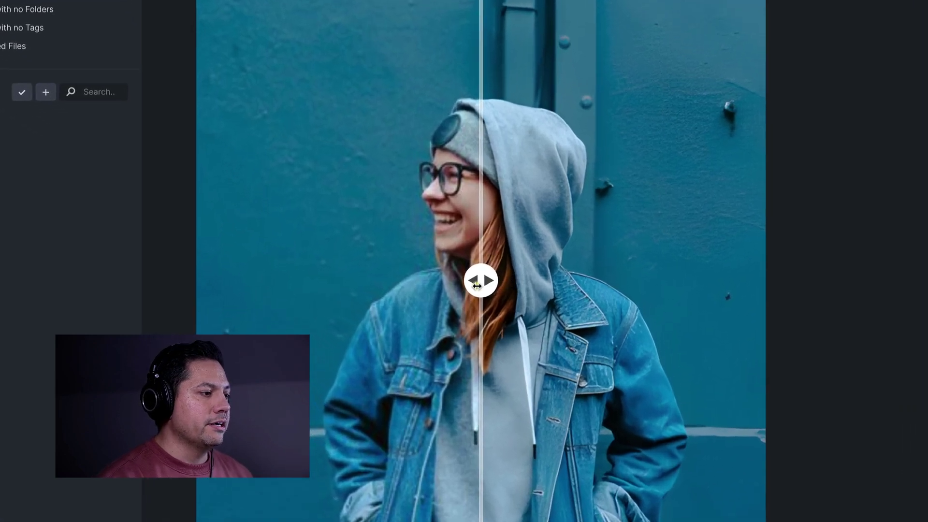
left_click_drag(428, 282, 457, 285)
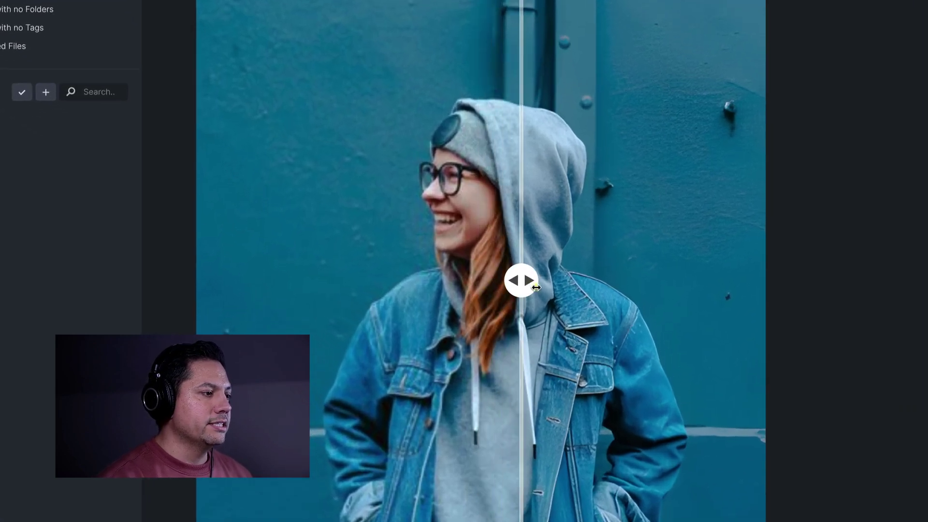
left_click_drag(536, 287, 228, 290)
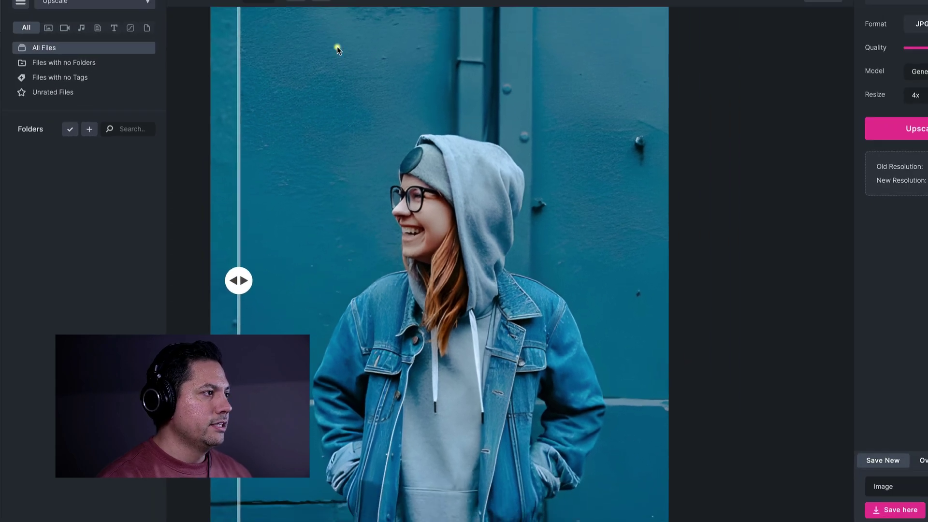
left_click(296, 0)
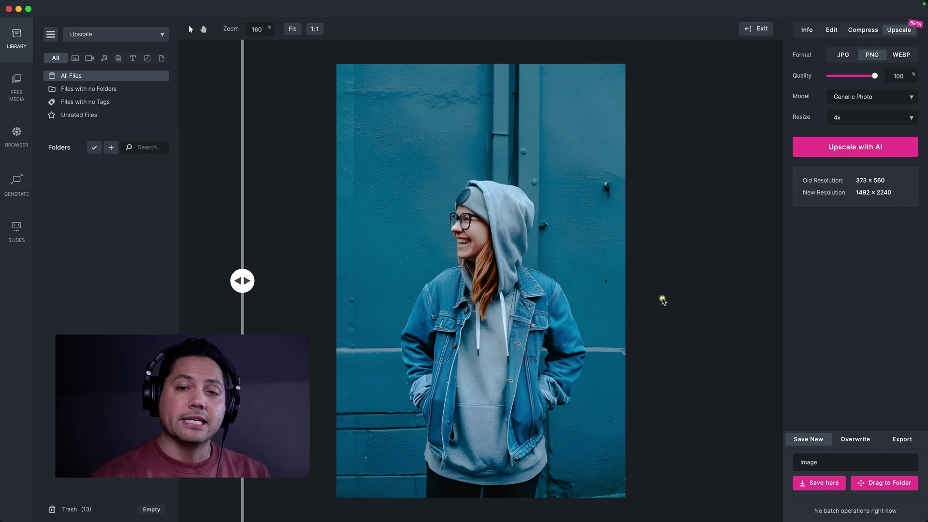
Go back to the library and open the blue robot image.
left_click(744, 29)
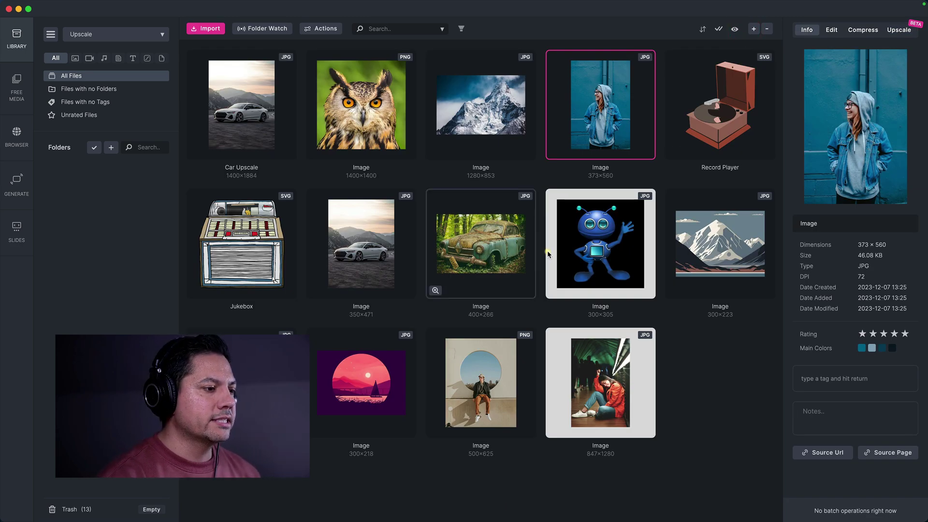
left_click(599, 256)
double_click(599, 256)
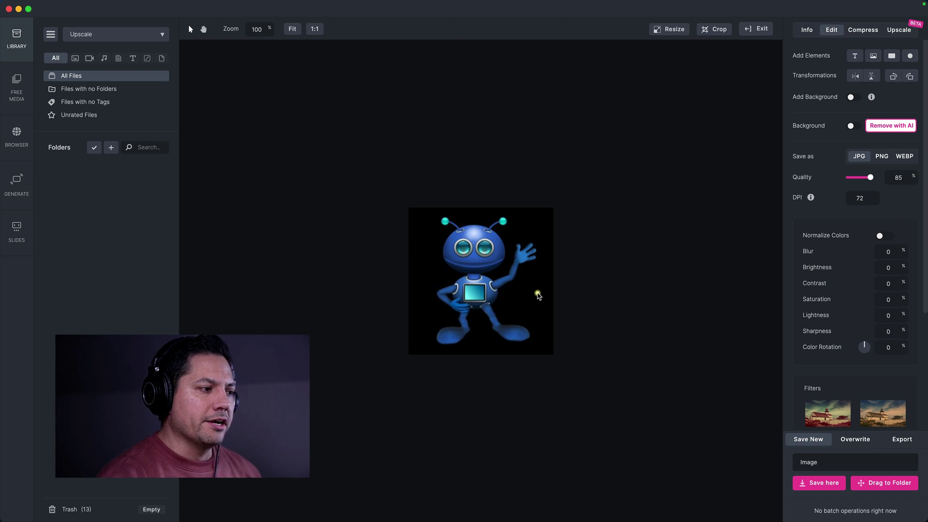
Choose the Digital Art model for the robot's 4x upscale to 1200 × 1220.
left_click(898, 29)
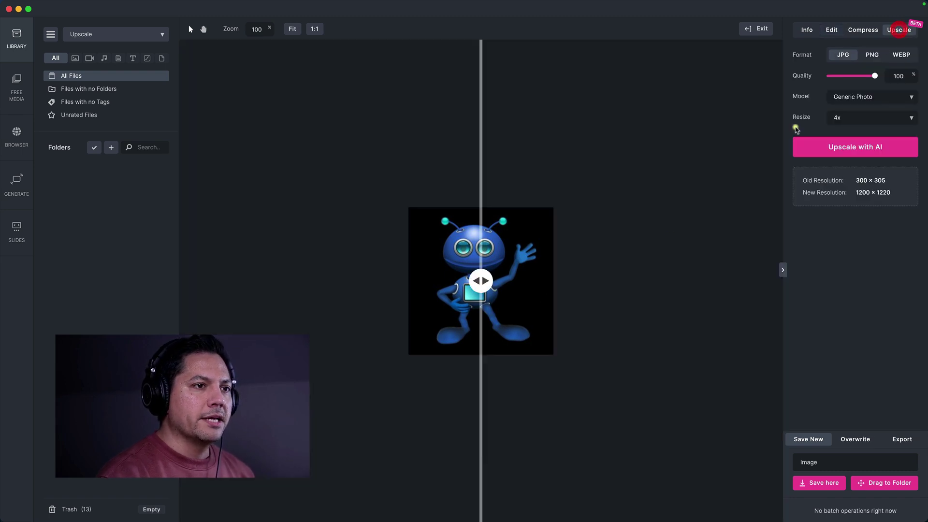
scroll(500, 281, "up", 4)
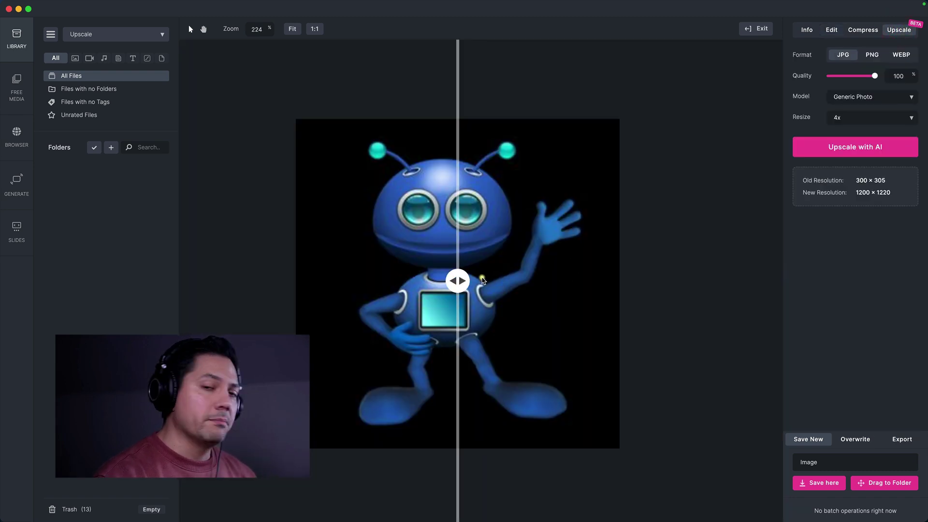
scroll(475, 289, "up", 5)
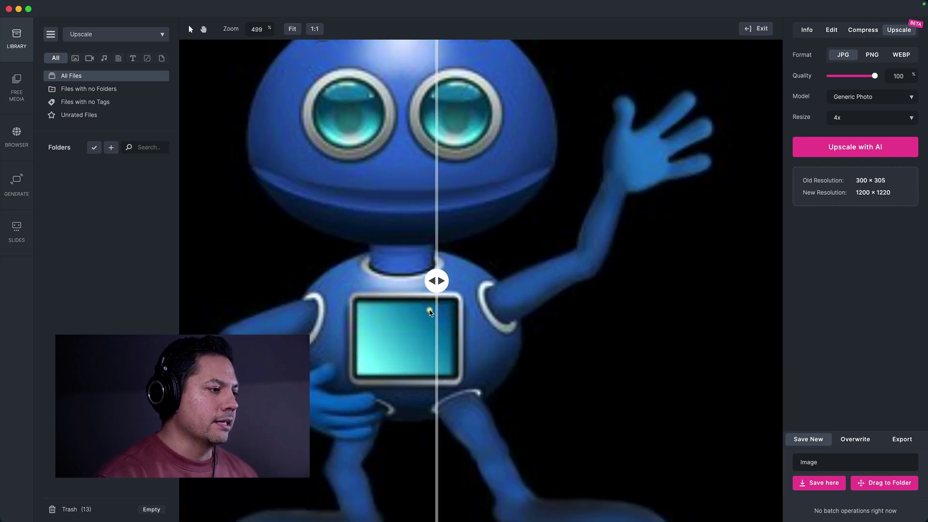
scroll(452, 331, "down", 5)
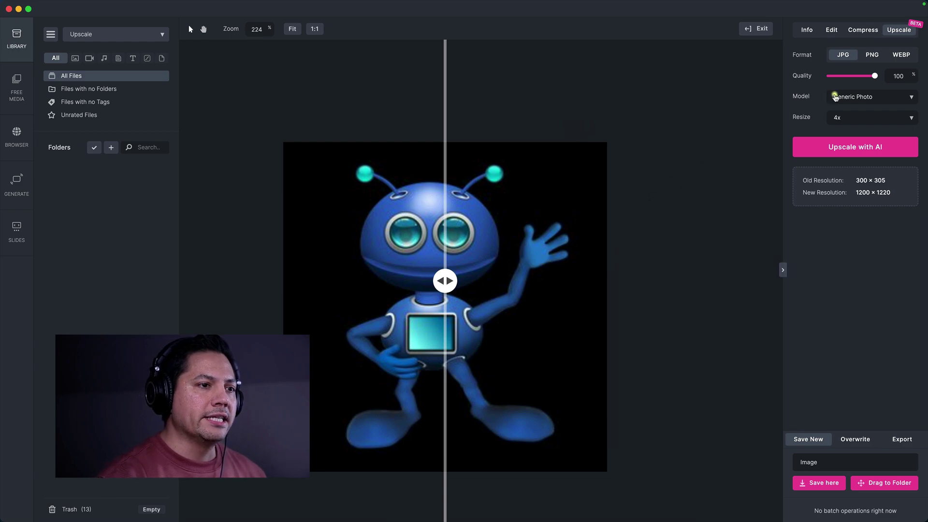
left_click(845, 94)
left_click(831, 127)
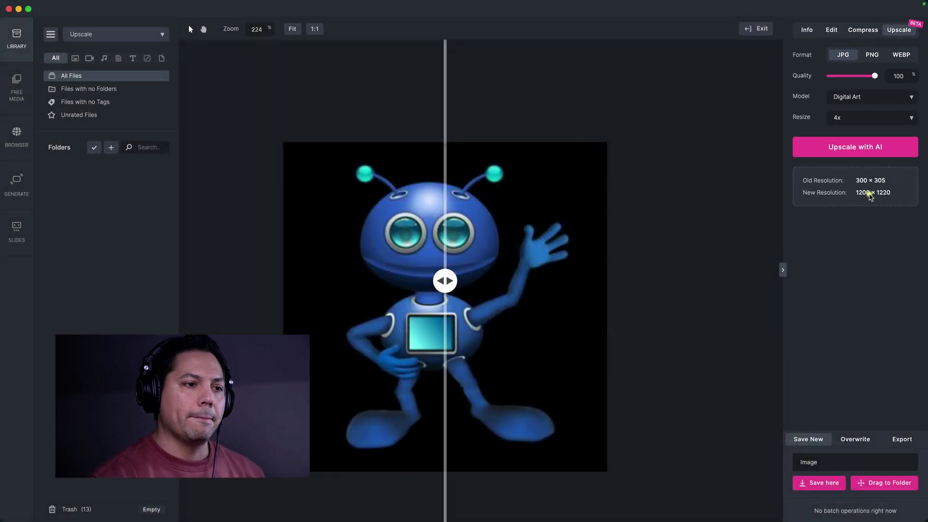
Run the AI upscale on the robot and sweep the before/after divider to compare detail.
left_click(858, 149)
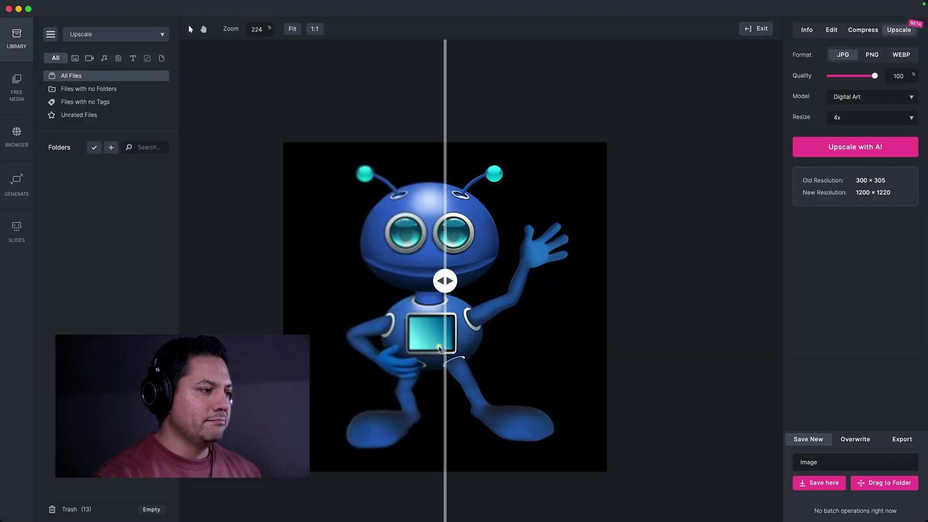
left_click_drag(447, 281, 456, 280)
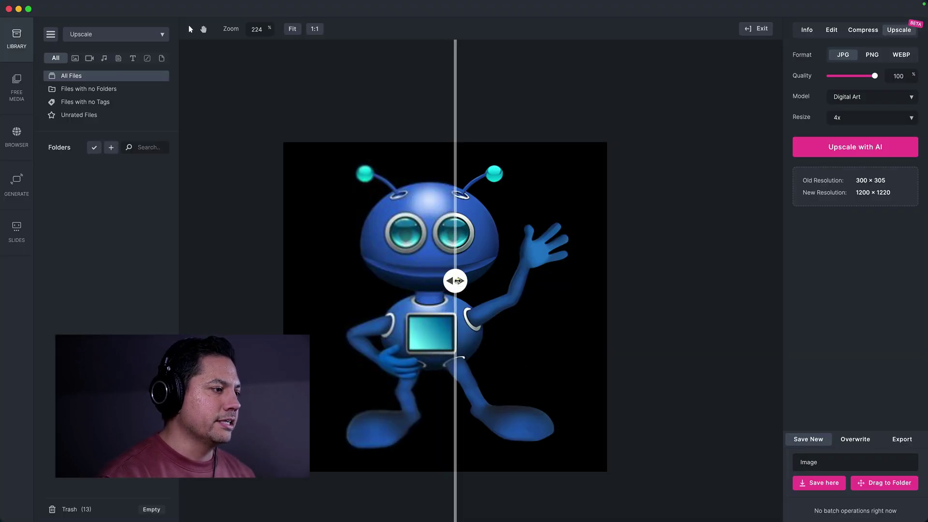
scroll(430, 303, "up", 5)
scroll(430, 303, "down", 4)
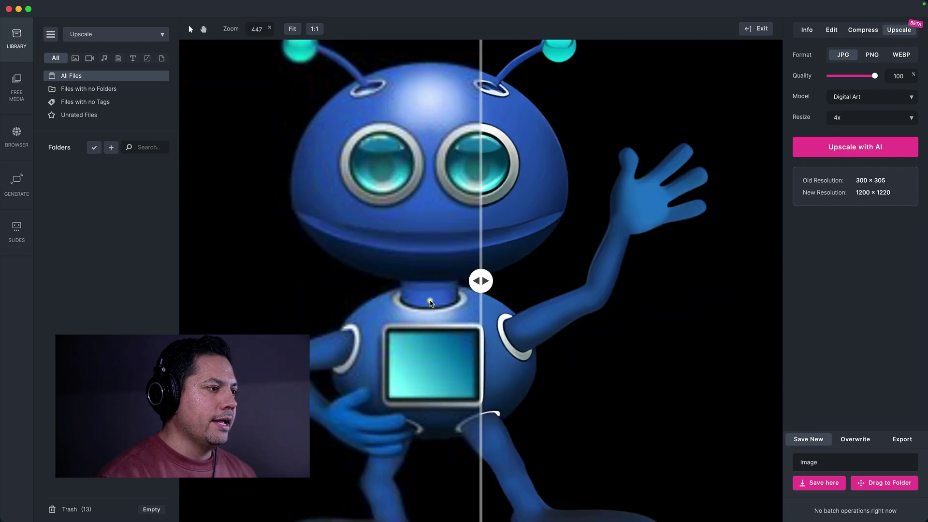
left_click_drag(485, 281, 232, 275)
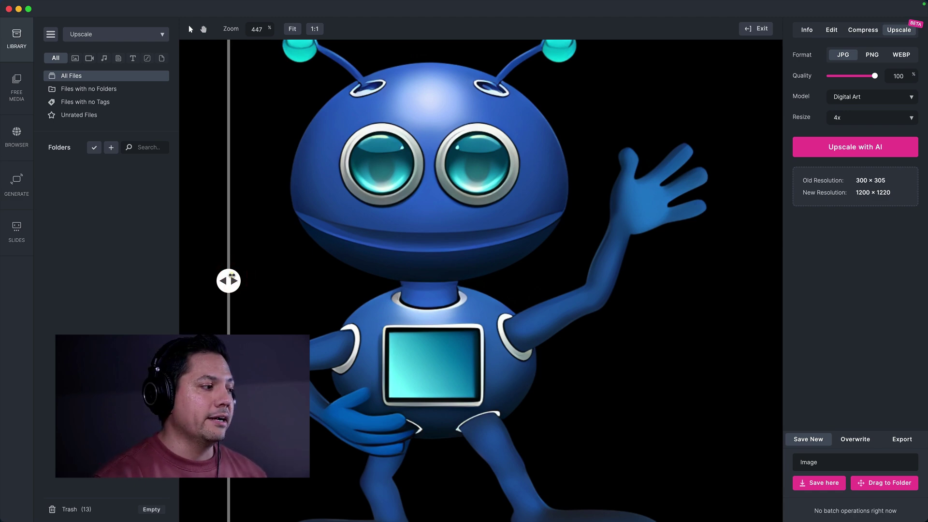
left_click_drag(232, 275, 257, 254)
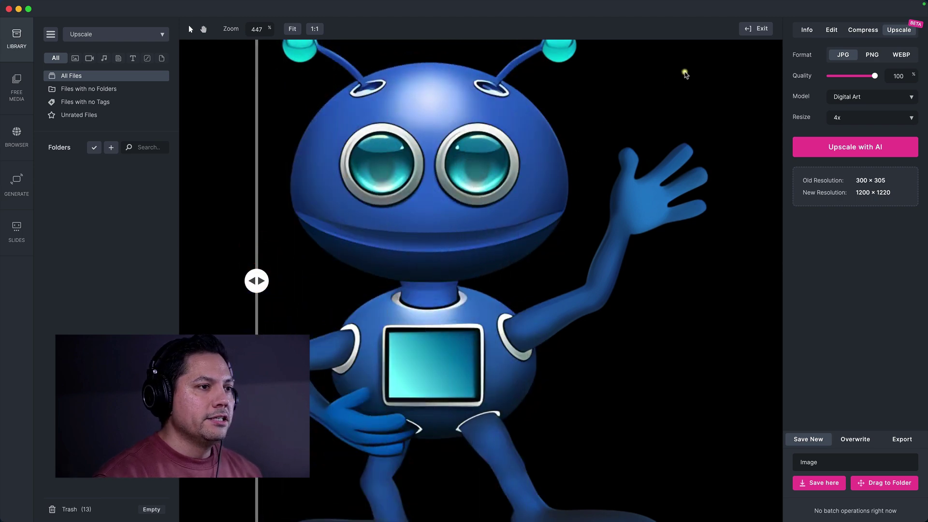
scroll(405, 314, "down", 5)
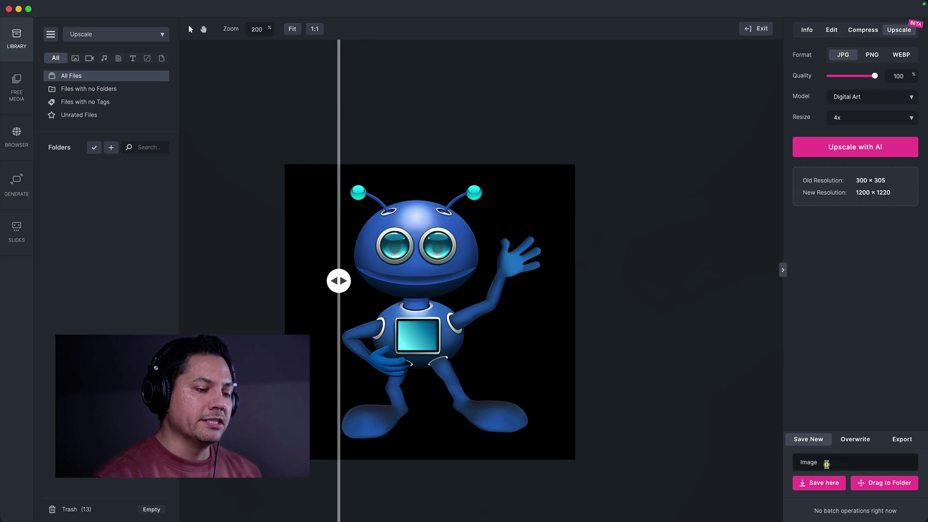
Overwrite the original robot image with its 1200 × 1220 upscaled version.
left_click(851, 440)
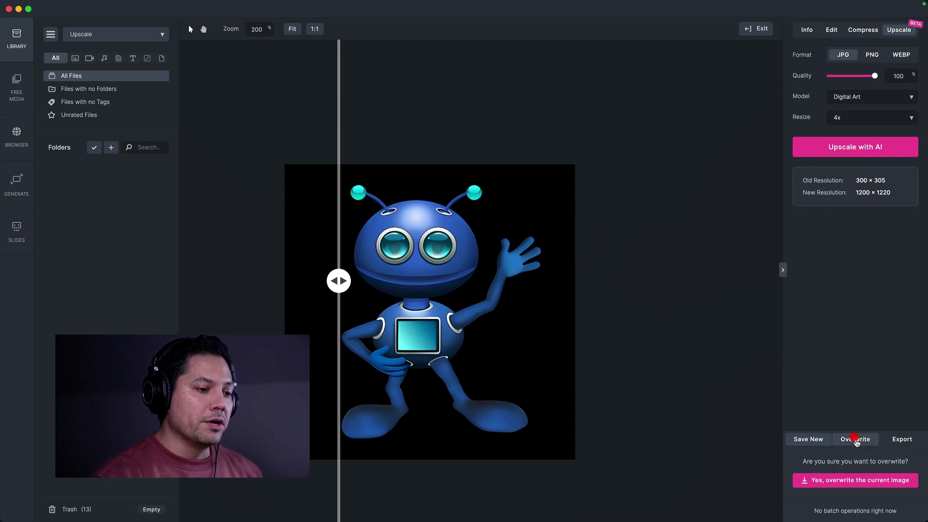
left_click(836, 482)
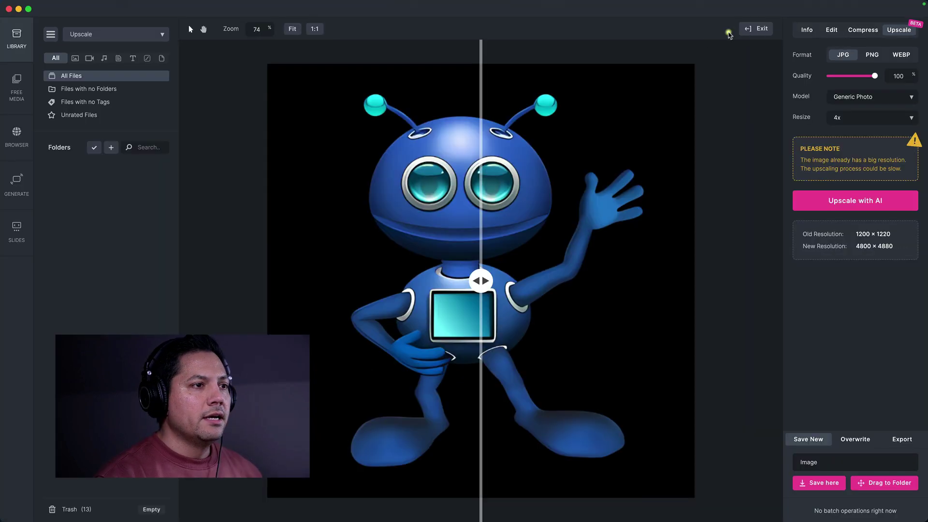
Return to the library, open the 300 × 218 sunset image, and show its 4x upscale settings.
left_click(694, 39)
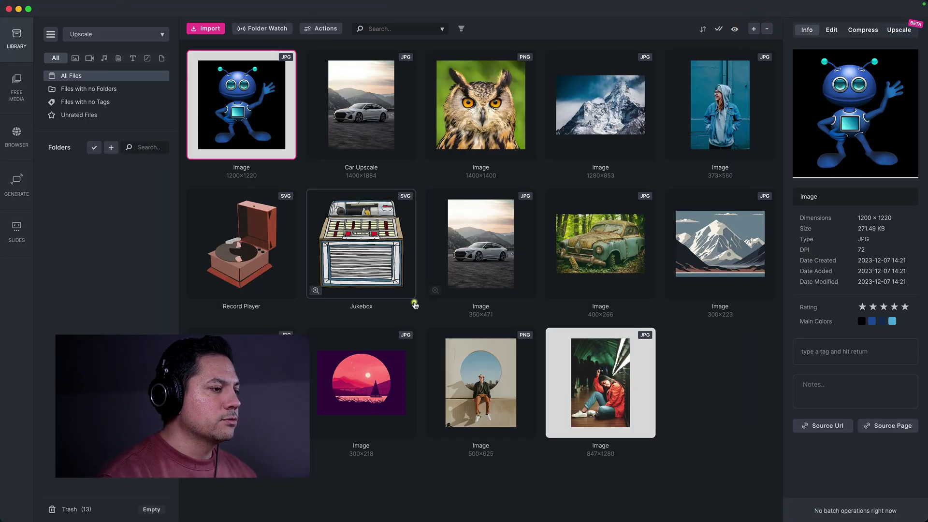
double_click(374, 392)
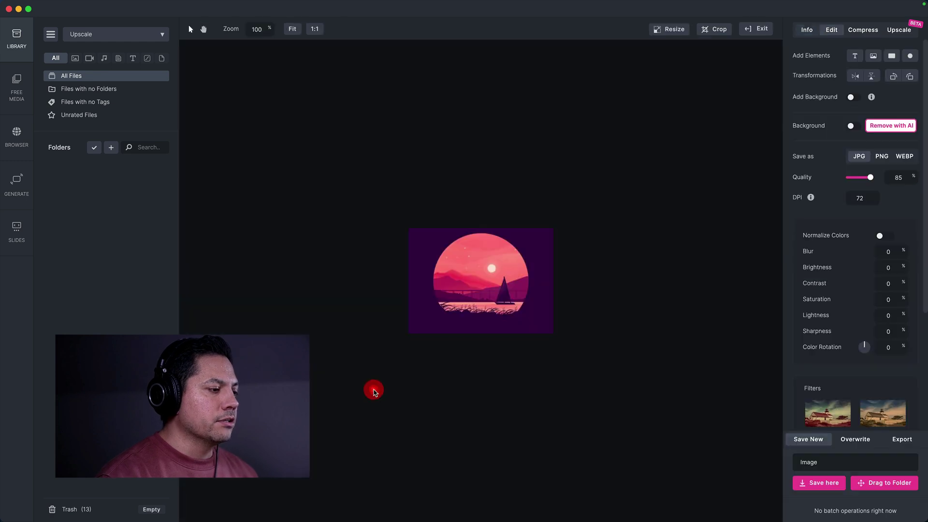
scroll(563, 276, "up", 5)
scroll(471, 282, "down", 5)
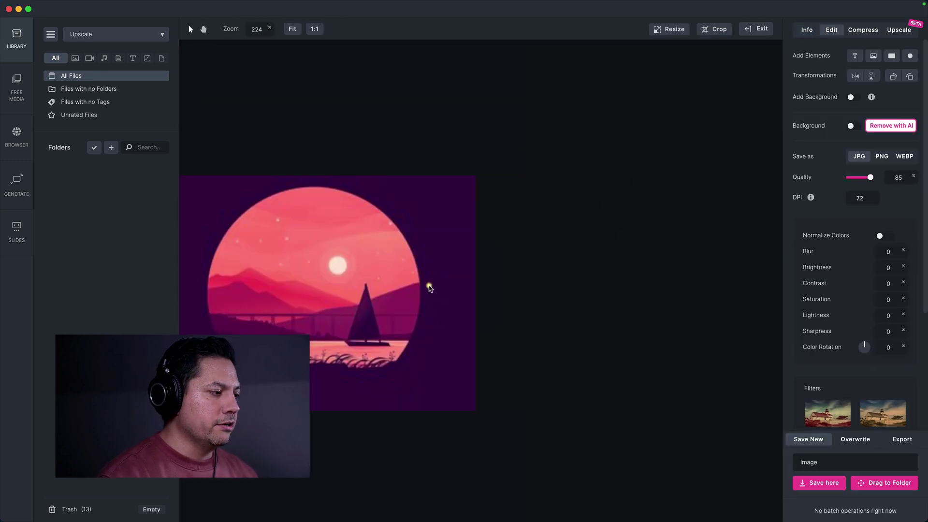
left_click_drag(360, 300, 539, 296)
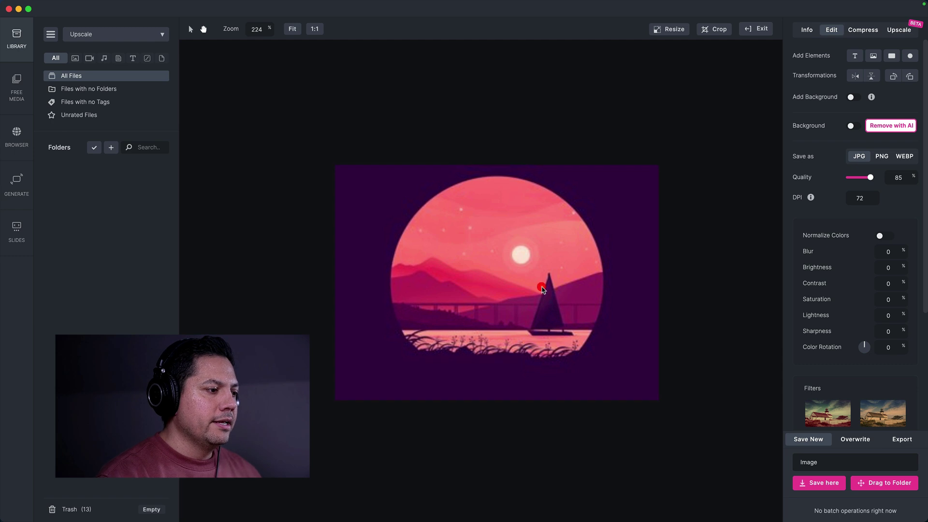
scroll(540, 292, "up", 5)
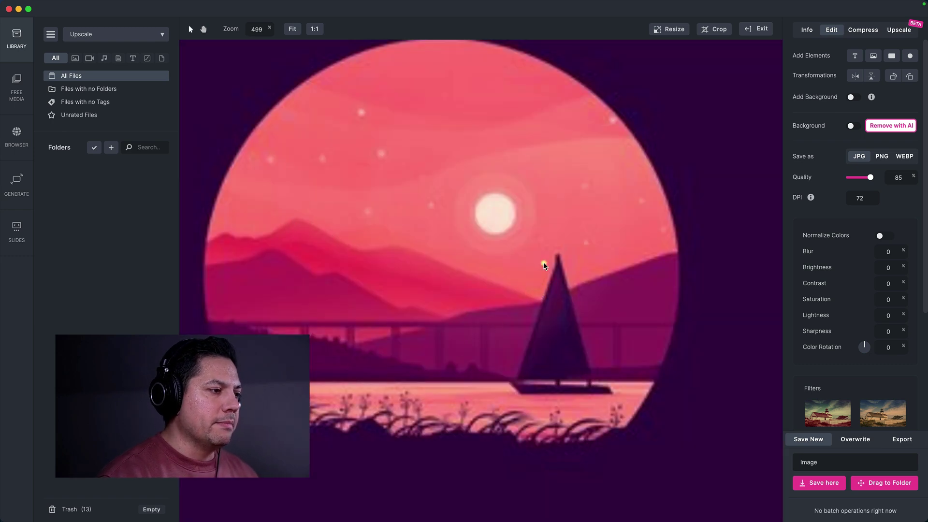
scroll(451, 269, "left", 3)
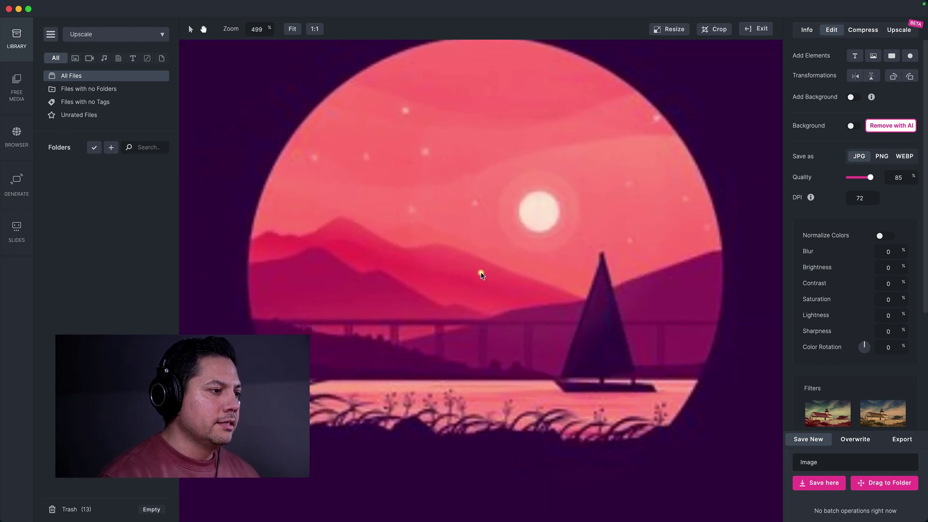
scroll(481, 276, "up", 1)
left_click(481, 277)
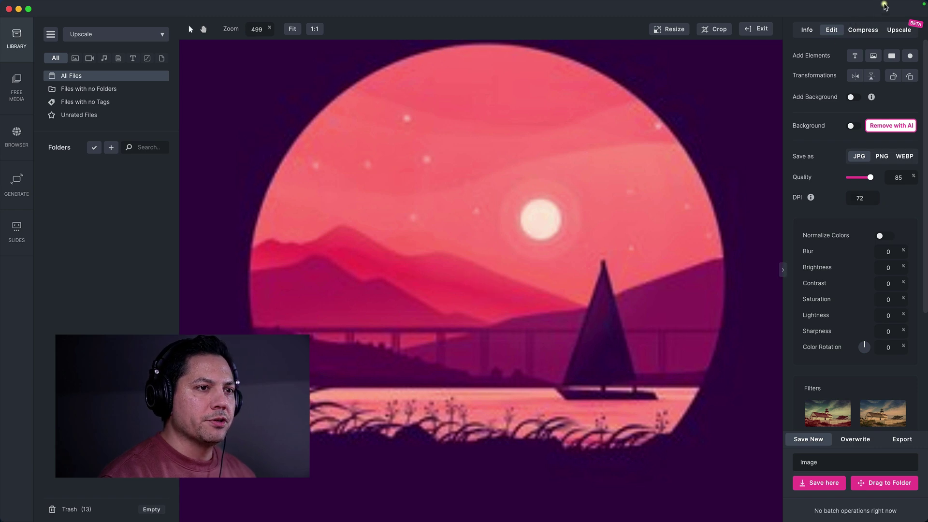
left_click(898, 30)
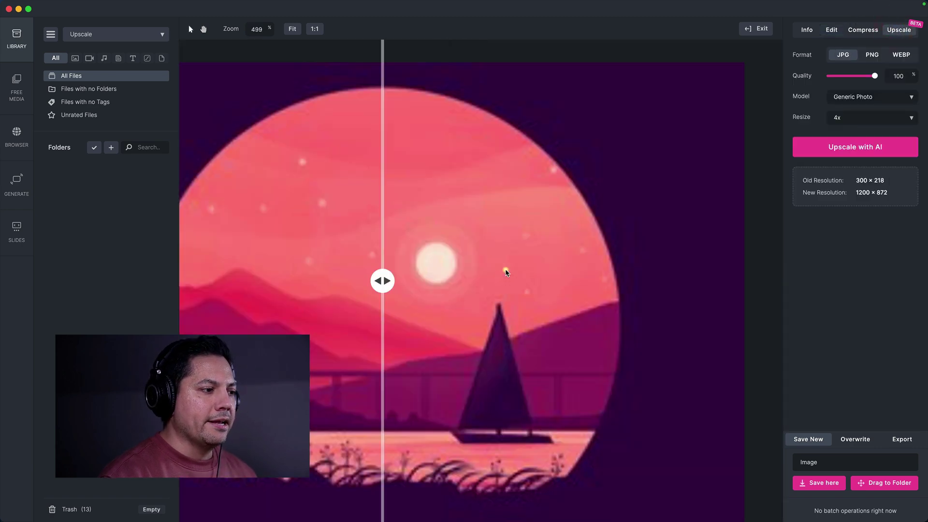
scroll(505, 272, "down", 5)
scroll(491, 276, "up", 3)
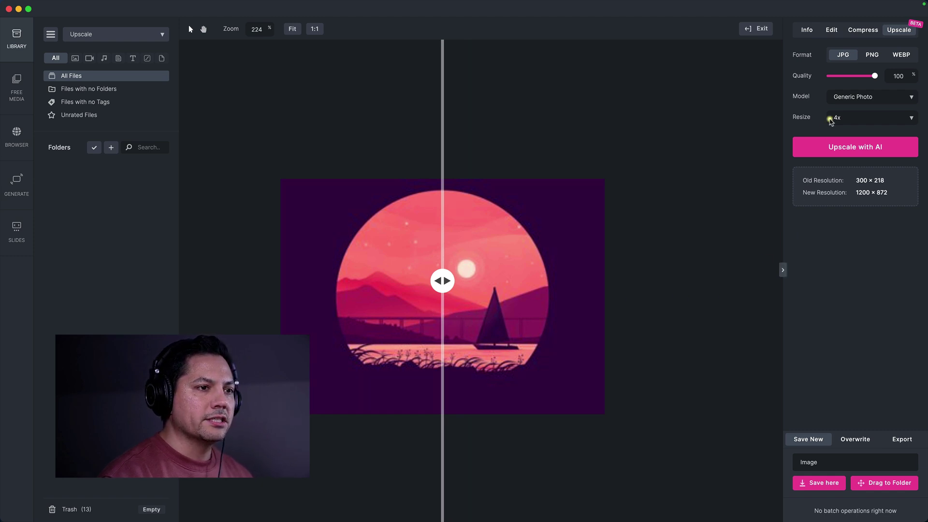
Set the sunset upscale to the Digital Art model with PNG output.
left_click(843, 97)
left_click(848, 128)
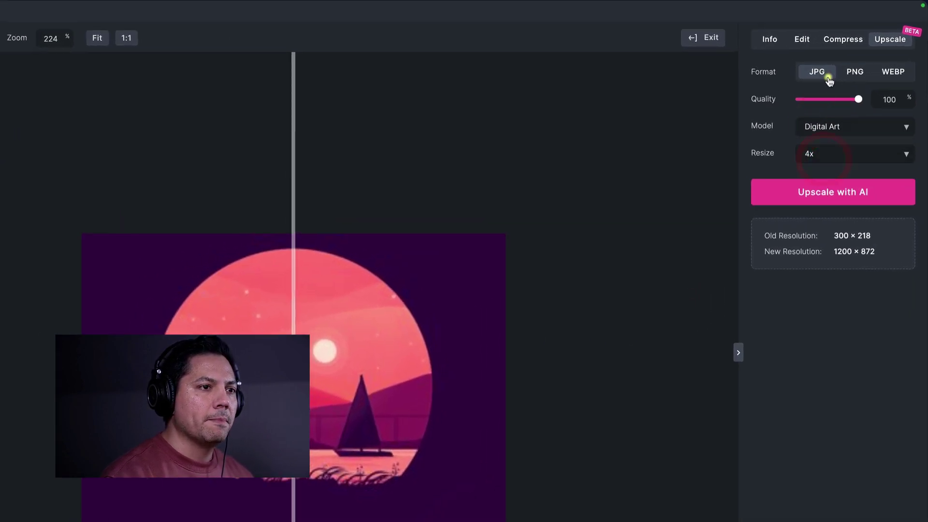
left_click(854, 73)
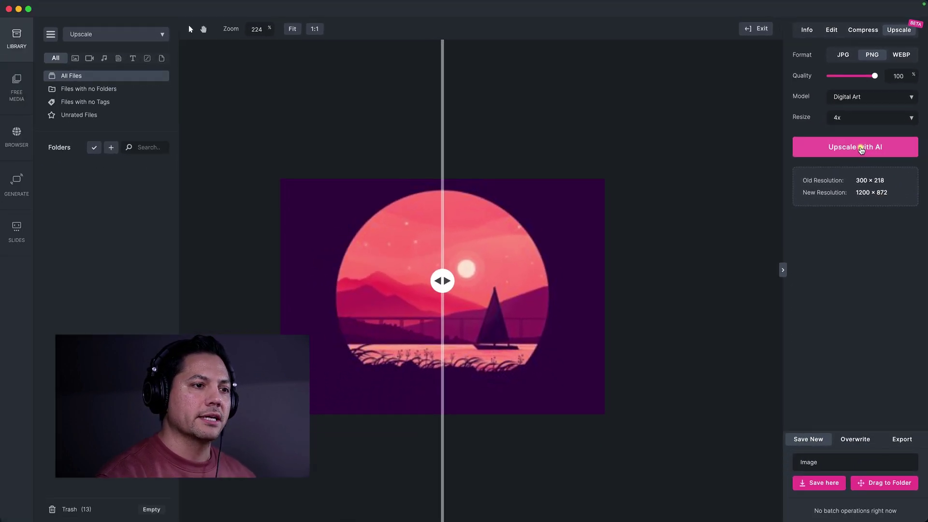
Run the AI upscale on the sunset, compare before and after, and exit to the library.
left_click(861, 150)
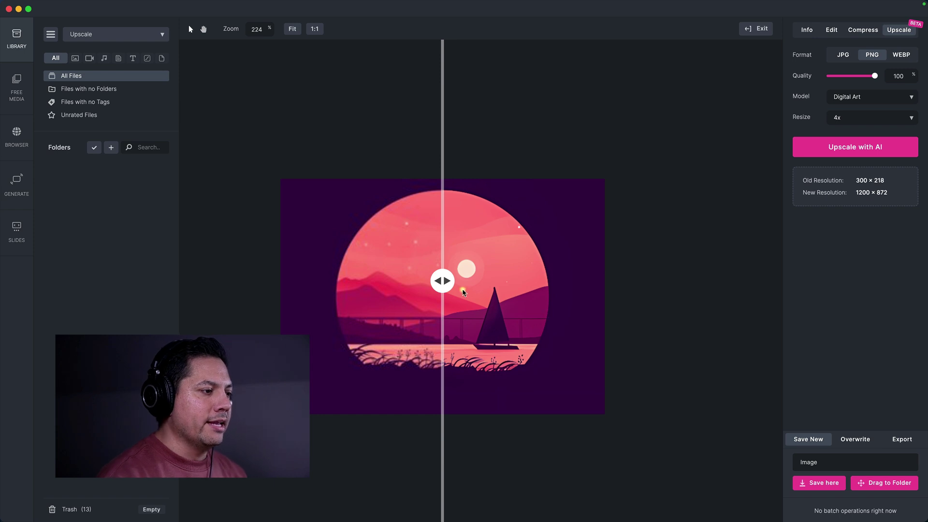
scroll(428, 293, "up", 5)
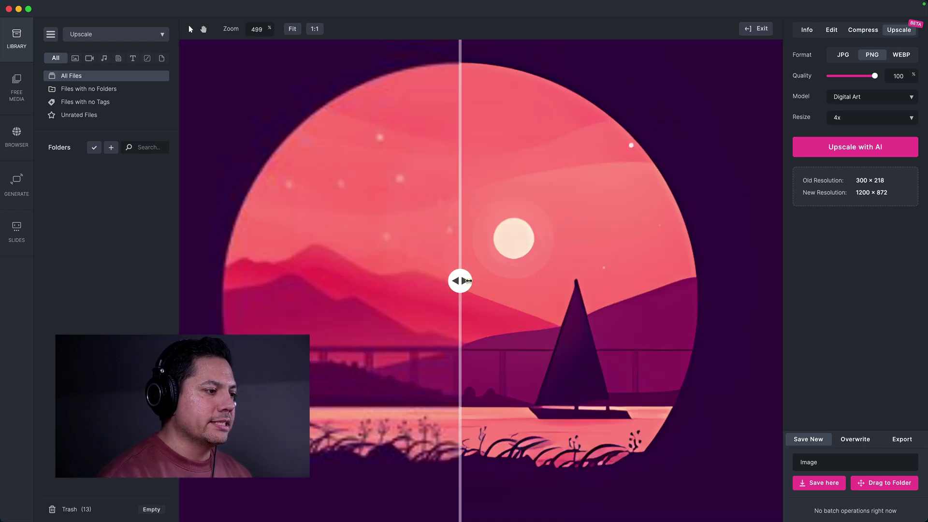
left_click_drag(462, 281, 202, 309)
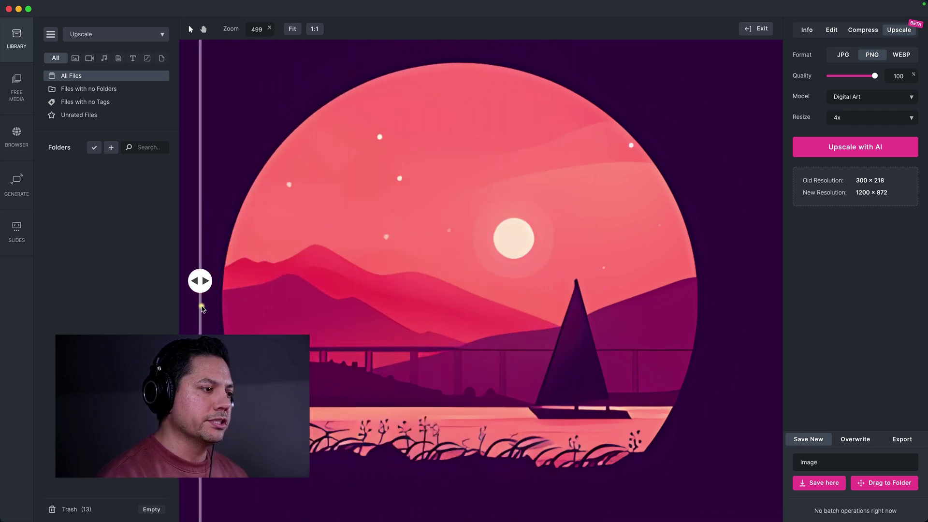
left_click(745, 30)
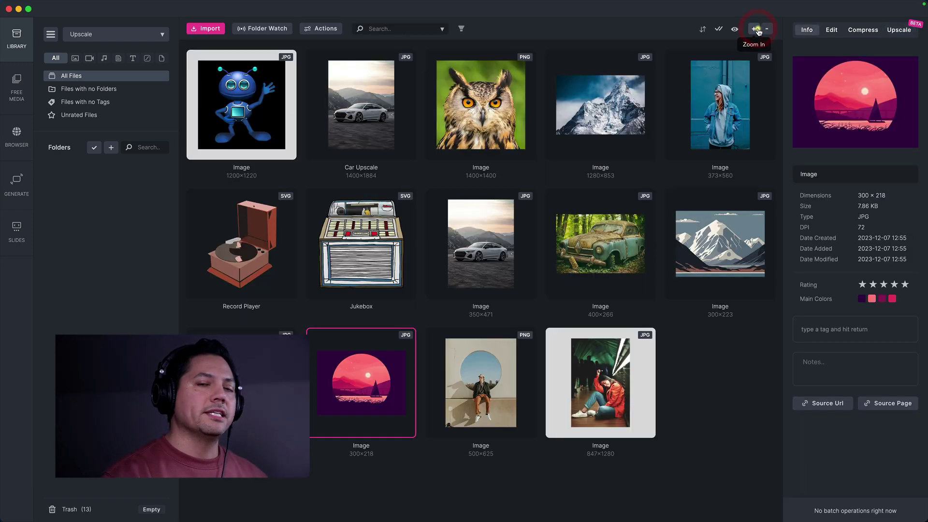